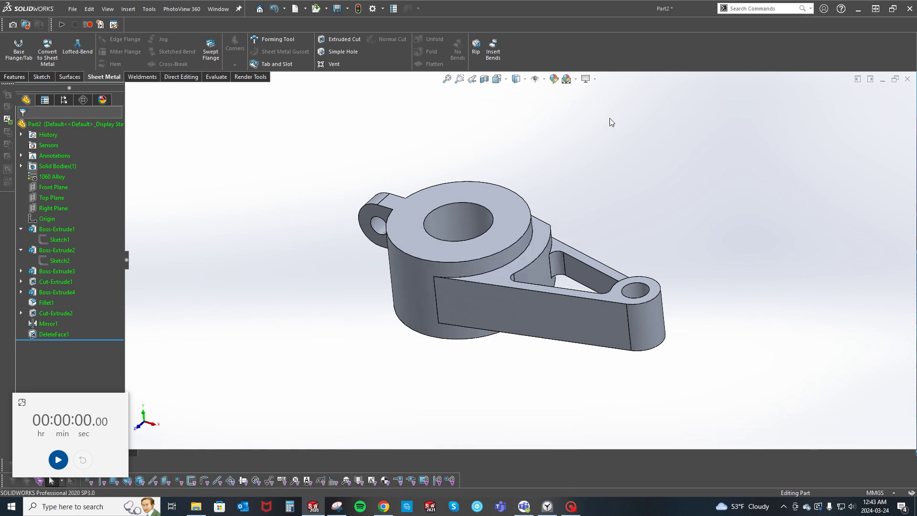
# Maximize the Snipping Tool window showing the 24-SPD-43-PIVOT ARM mass challenge drawing.
pyautogui.moveTo(916, 72)
pyautogui.mouseDown()
pyautogui.moveTo(290, 98)
pyautogui.moveTo(347, 5)
pyautogui.mouseUp()
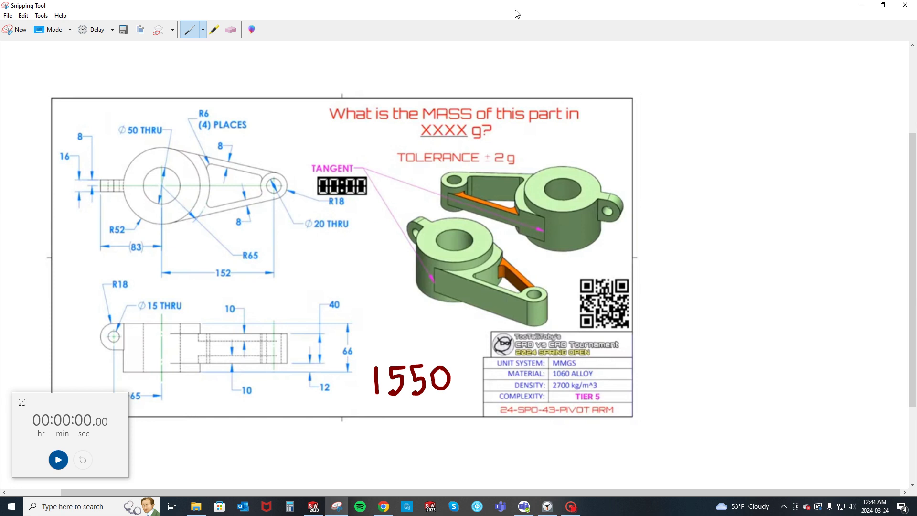
# Shrink the drawing window and move it to the right edge, revealing the pivot arm model.
pyautogui.moveTo(512, 20); pyautogui.dragTo(504, 58)
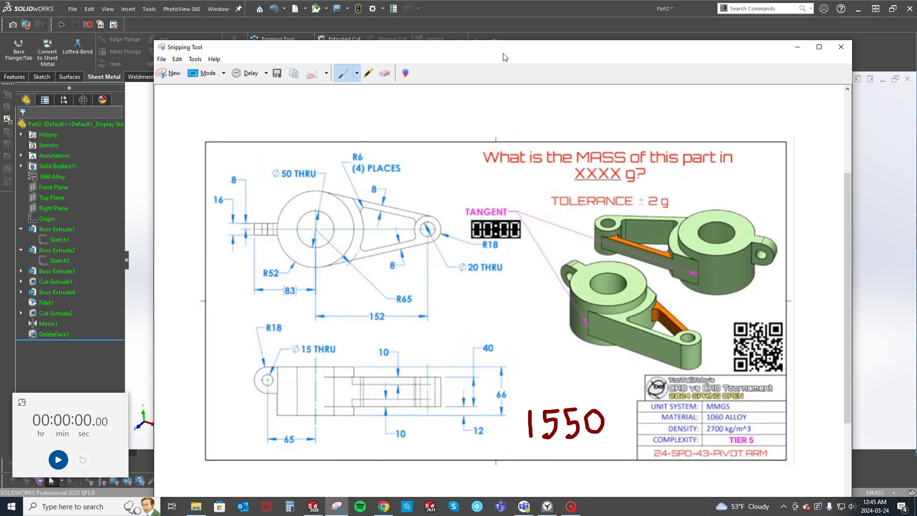
pyautogui.moveTo(504, 54); pyautogui.dragTo(914, 123)
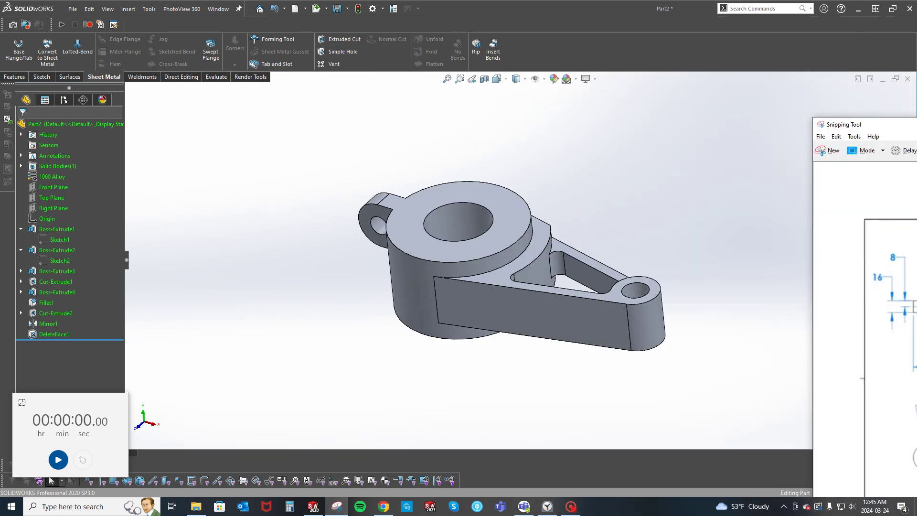
pyautogui.click(55, 240)
pyautogui.click(58, 261)
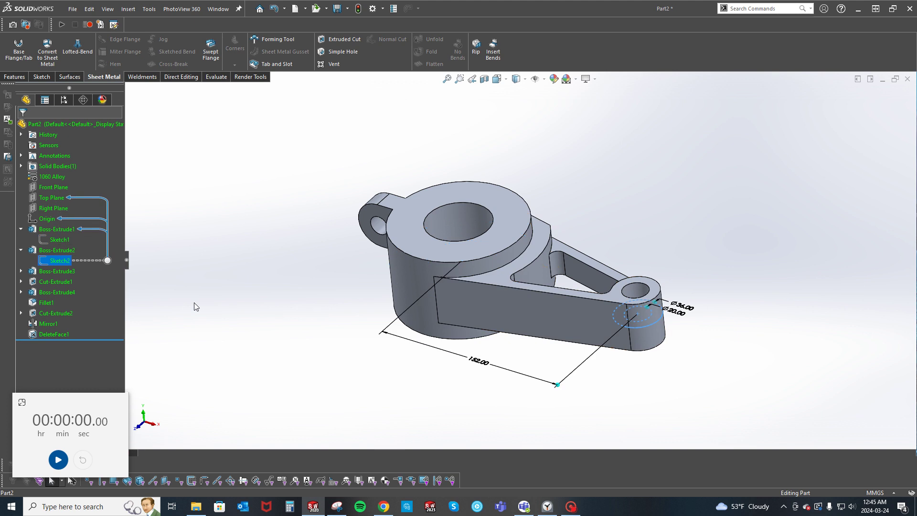
pyautogui.click(228, 312)
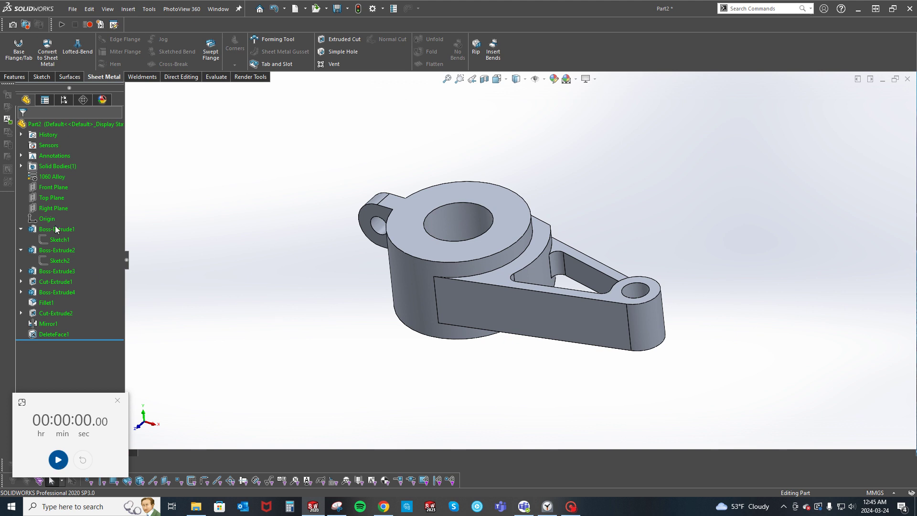
# Roll the part back to just after Sketch1 and inspect its diameter dimensions.
pyautogui.moveTo(96, 341); pyautogui.dragTo(88, 246)
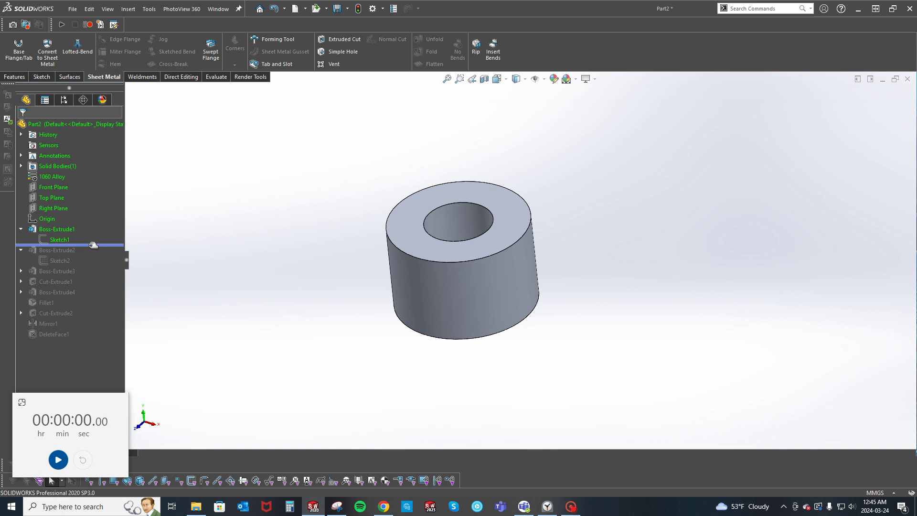
pyautogui.click(54, 239)
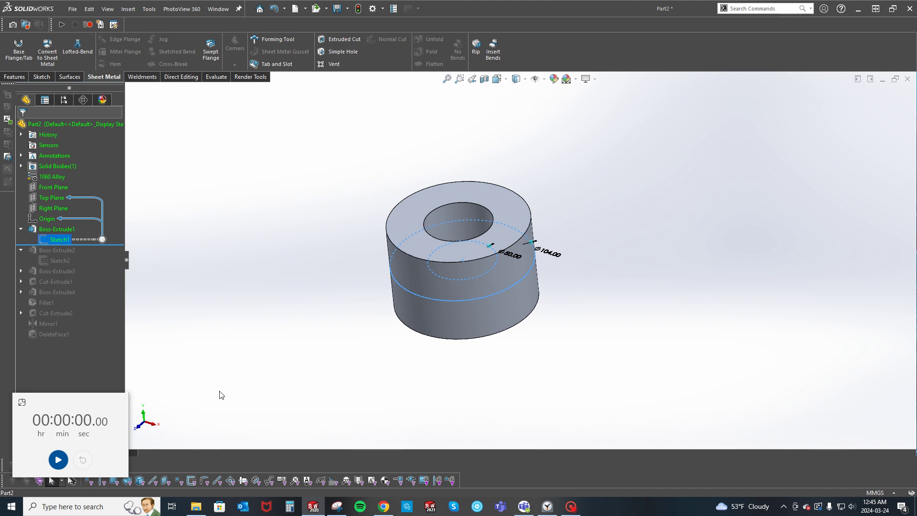
pyautogui.click(236, 247)
# Roll forward through Sketch2 and Boss-Extrude3, checking Sketch2's dimensions along the way.
pyautogui.moveTo(92, 242); pyautogui.dragTo(92, 268)
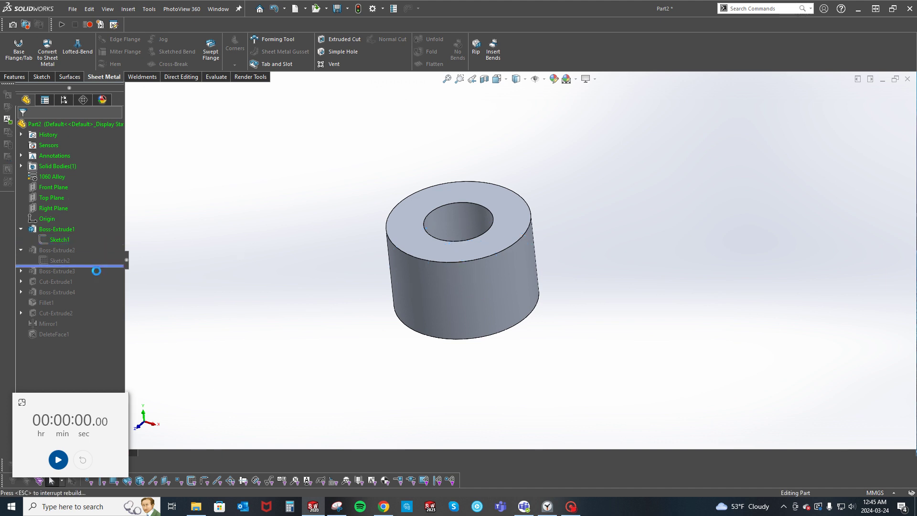
pyautogui.click(59, 261)
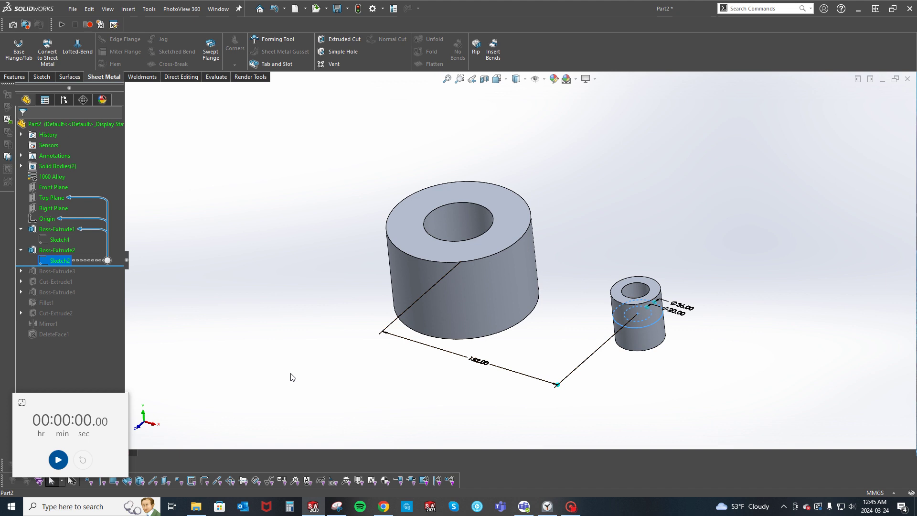
pyautogui.click(146, 271)
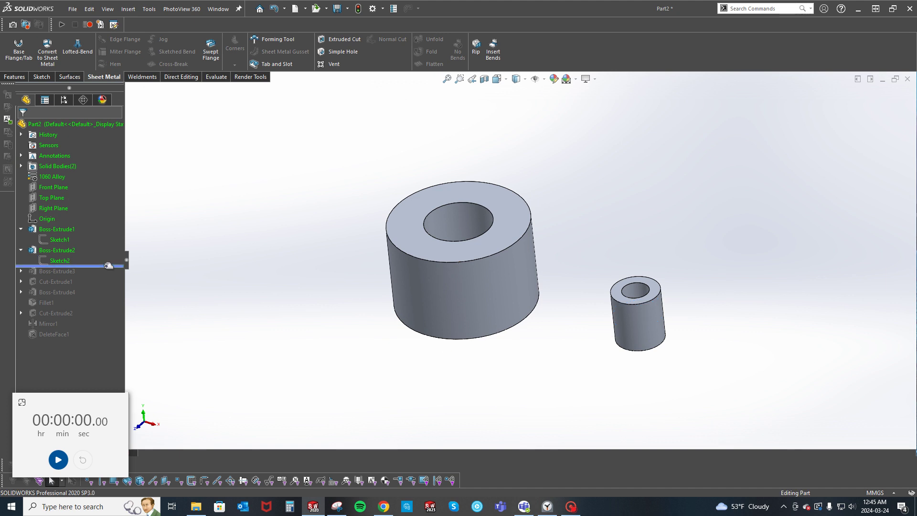
pyautogui.moveTo(109, 266); pyautogui.dragTo(109, 275)
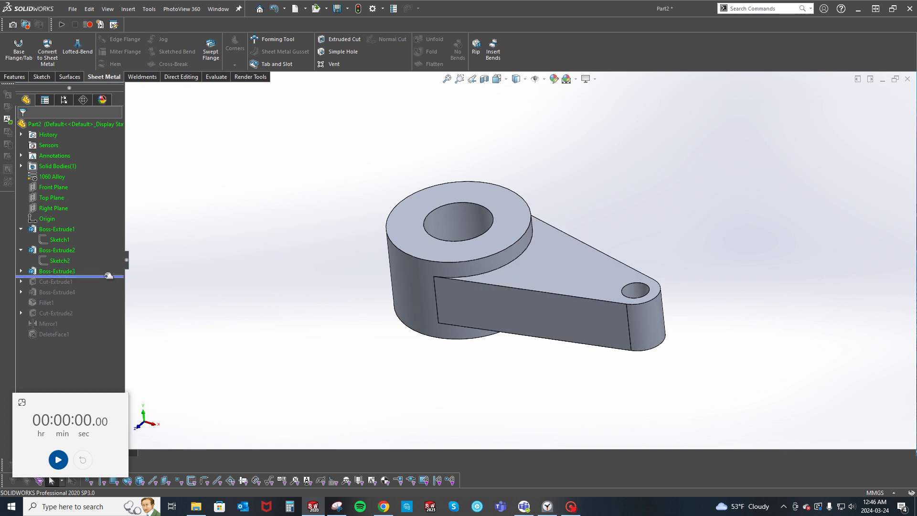
# Inspect Sketch3's profile, then roll forward through Cut-Extrude1 and Boss-Extrude4.
pyautogui.click(21, 271)
pyautogui.click(48, 280)
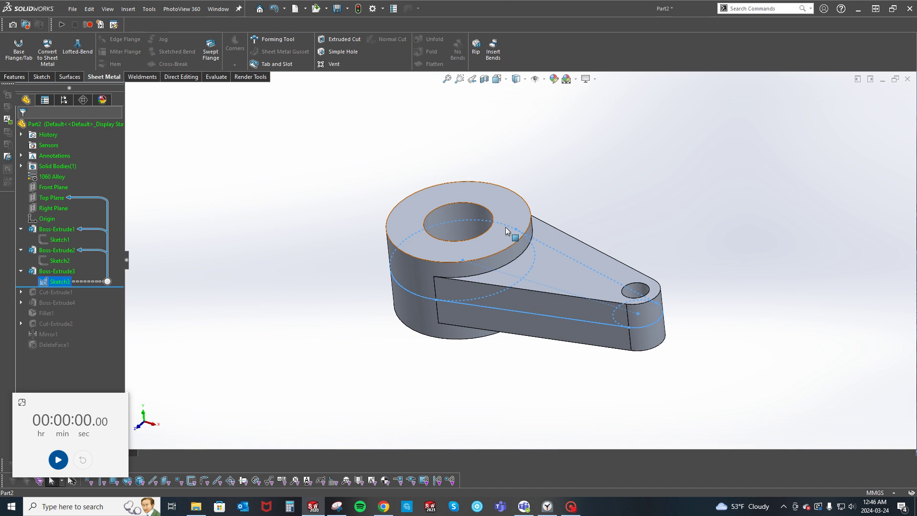
pyautogui.moveTo(280, 356)
pyautogui.mouseDown(button='middle')
pyautogui.moveTo(321, 307)
pyautogui.moveTo(348, 326)
pyautogui.moveTo(296, 368)
pyautogui.moveTo(317, 317)
pyautogui.moveTo(272, 327)
pyautogui.moveTo(281, 359)
pyautogui.mouseUp(button='middle')
pyautogui.click(282, 361)
pyautogui.moveTo(129, 287)
pyautogui.mouseDown()
pyautogui.moveTo(102, 248)
pyautogui.moveTo(104, 285)
pyautogui.mouseUp()
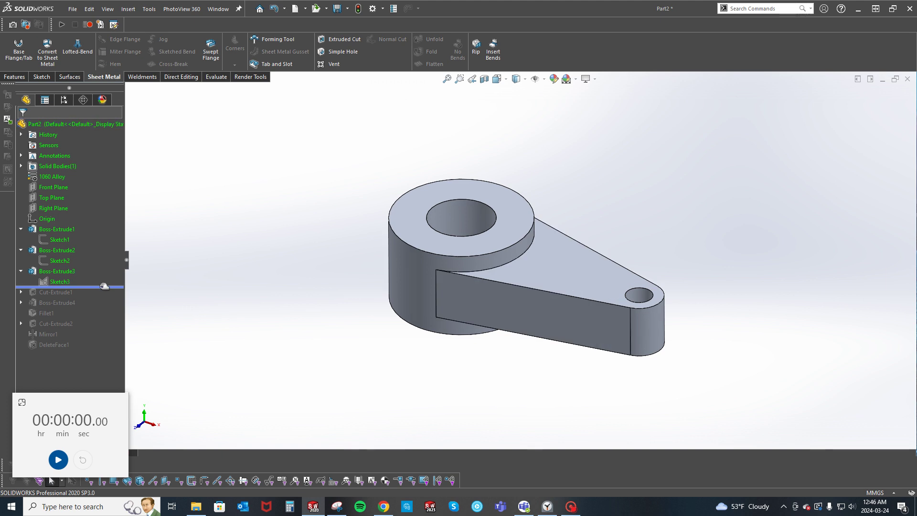
pyautogui.moveTo(105, 286); pyautogui.dragTo(102, 310)
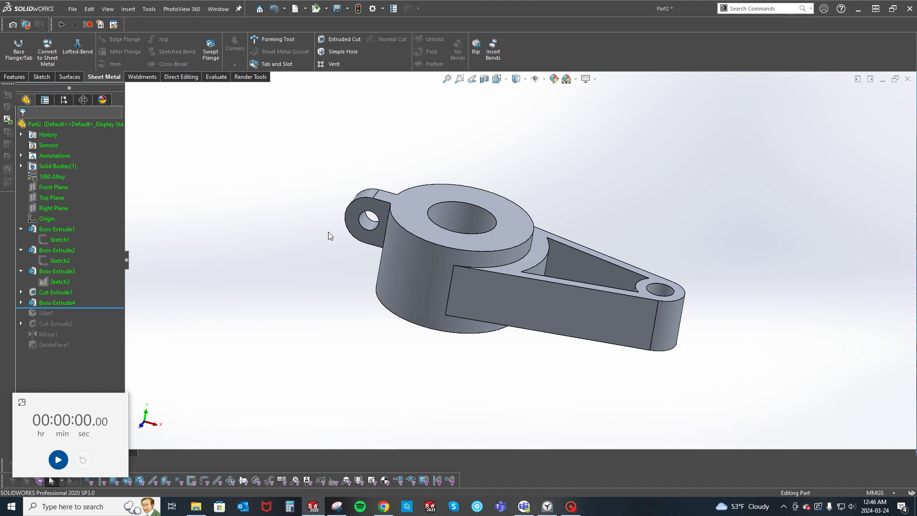
# Inspect the large hole and Boss-Extrude4 lug, then roll forward past Fillet1, Cut-Extrude2 and Mirror1.
pyautogui.moveTo(305, 262); pyautogui.dragTo(271, 293, button='middle')
pyautogui.scroll(-4, 469, 237)
pyautogui.click(421, 237)
pyautogui.scroll(5, 525, 296)
pyautogui.scroll(-2, 581, 315)
pyautogui.click(62, 303)
pyautogui.moveTo(82, 305); pyautogui.dragTo(98, 328)
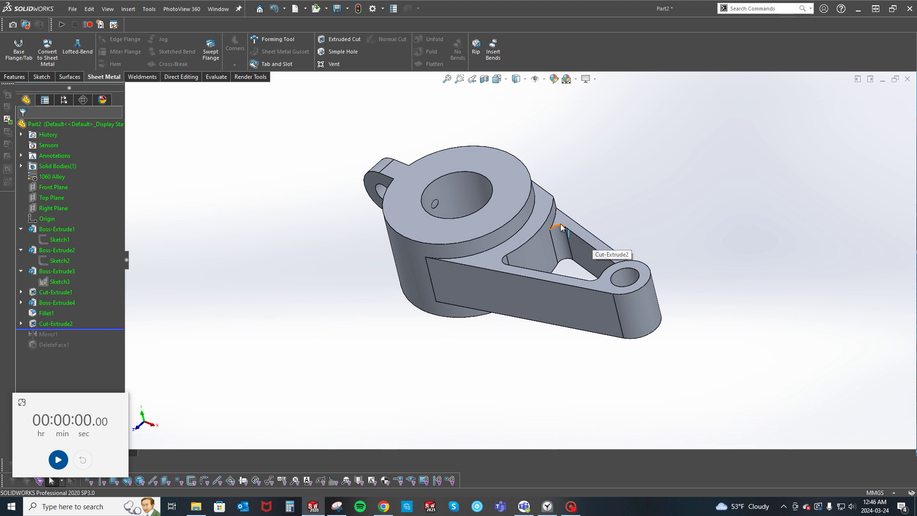
pyautogui.moveTo(84, 331); pyautogui.dragTo(89, 350)
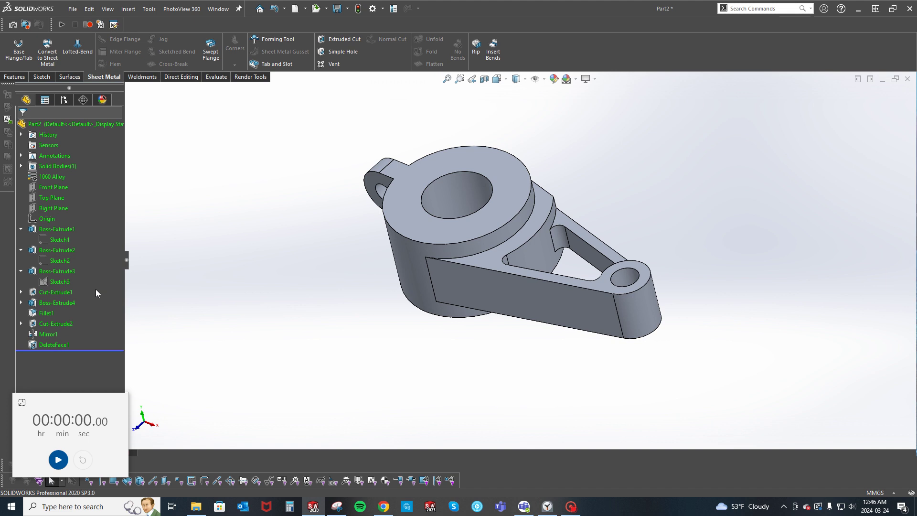
pyautogui.scroll(-3, 463, 205)
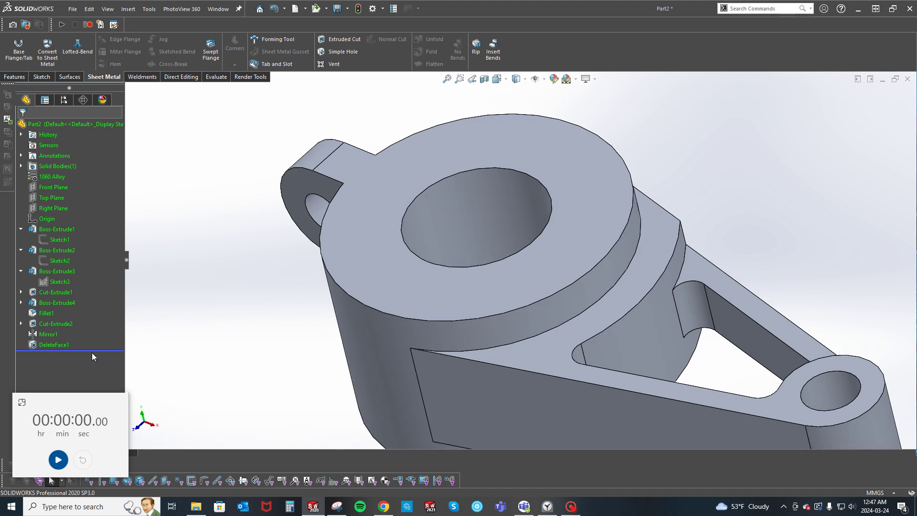
# Roll back above DeleteFace1 to expose the small pin hole inside the large bore.
pyautogui.moveTo(91, 352); pyautogui.dragTo(91, 340)
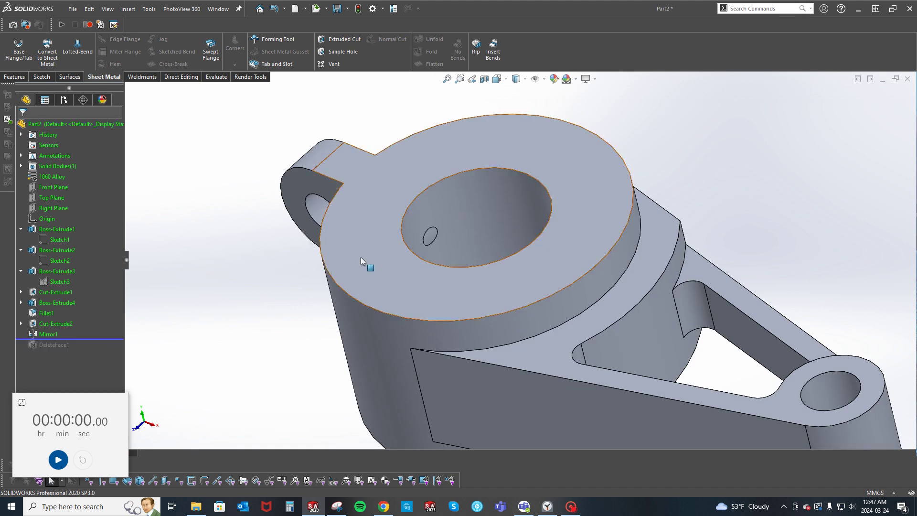
pyautogui.scroll(-5, 432, 225)
pyautogui.click(420, 246)
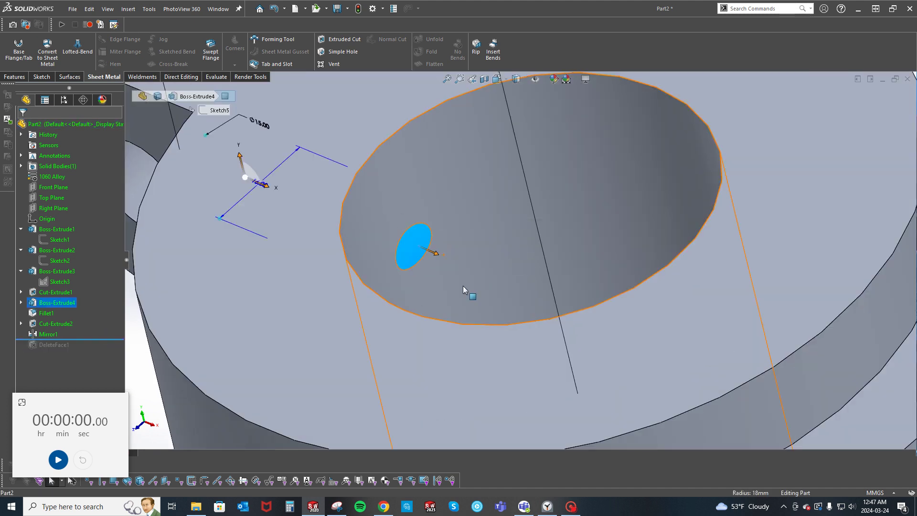
pyautogui.scroll(5, 462, 288)
pyautogui.click(279, 287)
pyautogui.press('s')
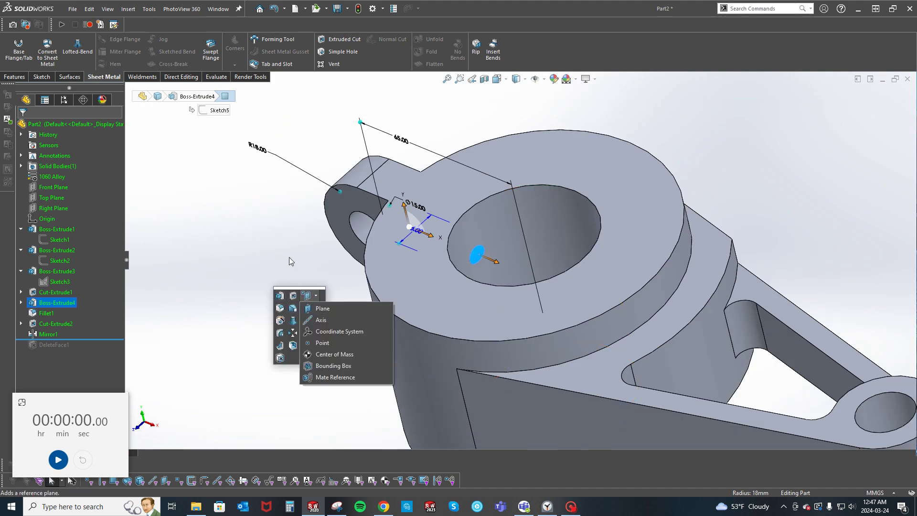
pyautogui.click(279, 256)
# Check Mass Properties, confirming the pivot arm weighs the target 1550 grams.
pyautogui.click(476, 253)
pyautogui.press('s')
pyautogui.click(301, 285)
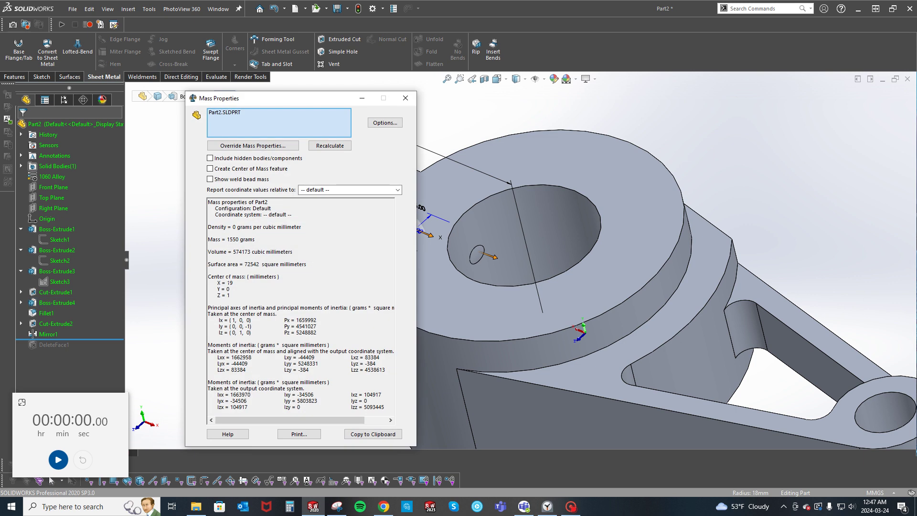
pyautogui.click(405, 98)
pyautogui.scroll(2, 480, 305)
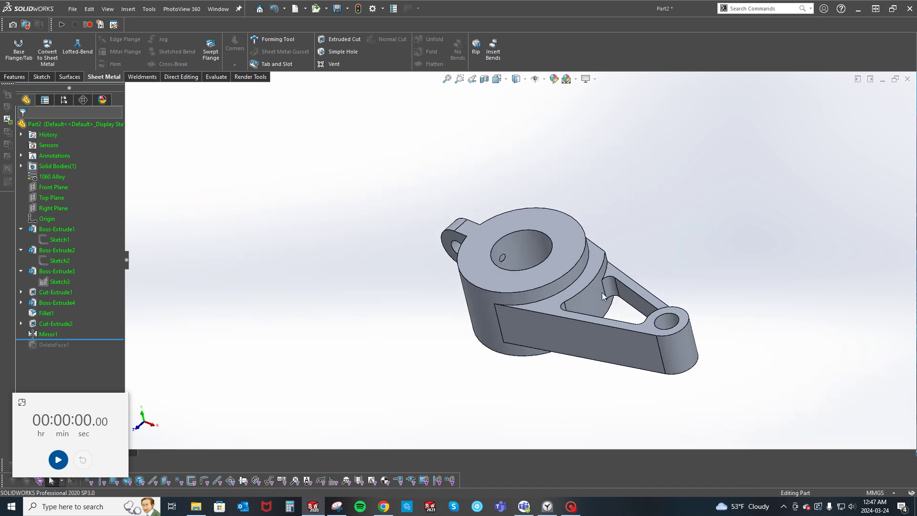
pyautogui.scroll(-2, 529, 293)
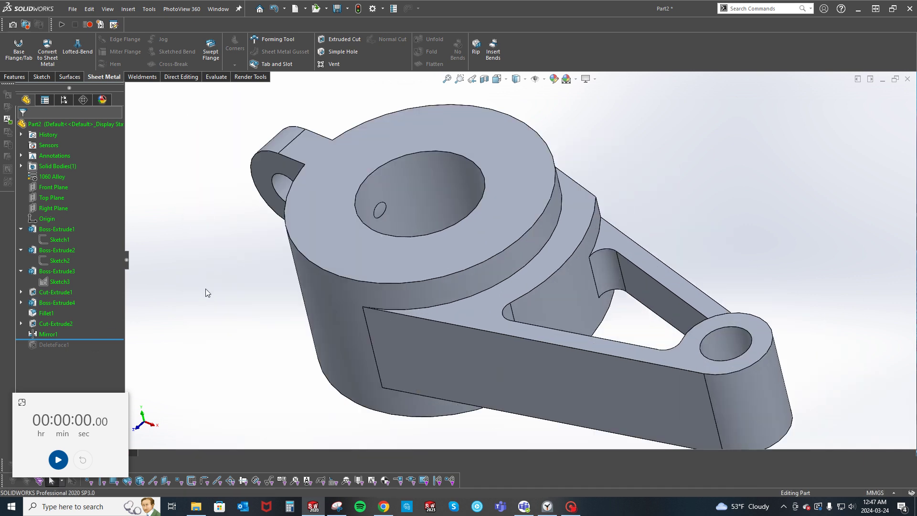
pyautogui.press('s')
pyautogui.click(266, 305)
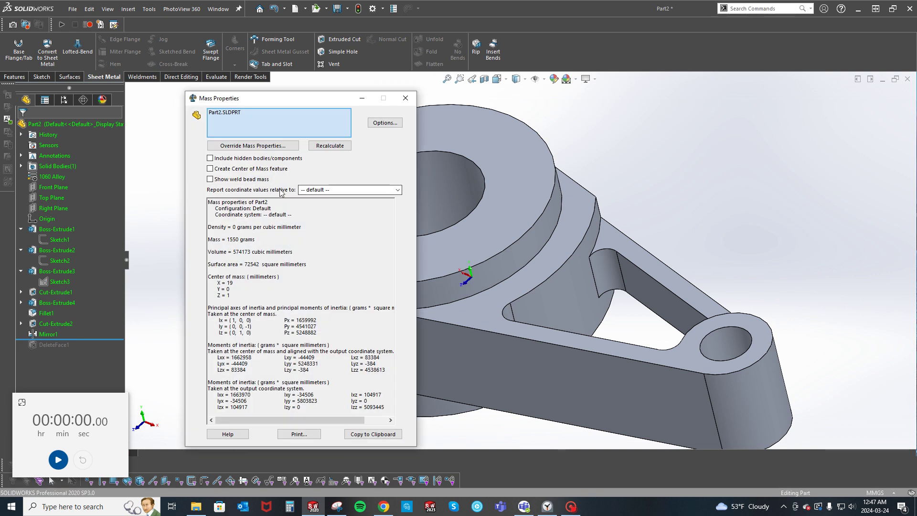
pyautogui.click(405, 98)
# Roll forward to include DeleteFace1 and fit the complete pivot arm in view.
pyautogui.moveTo(90, 338); pyautogui.dragTo(90, 358)
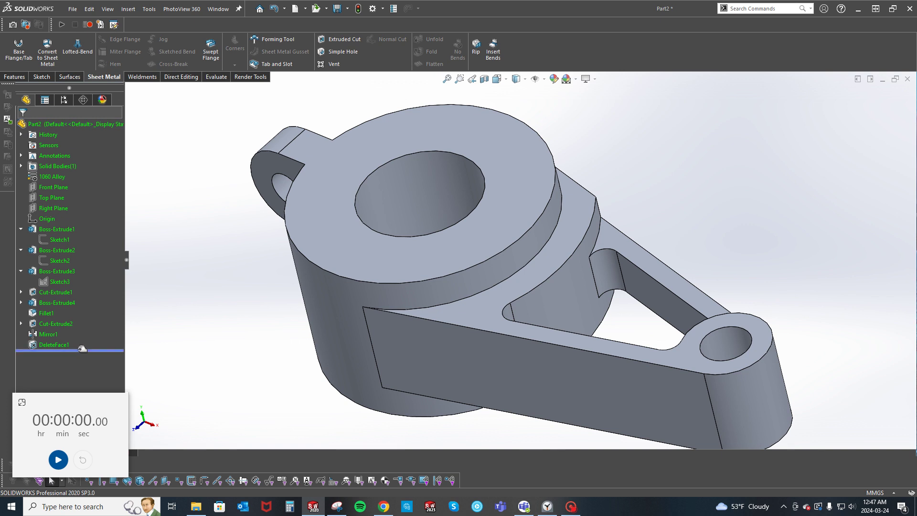
pyautogui.scroll(2, 260, 308)
pyautogui.moveTo(259, 308); pyautogui.dragTo(530, 330, button='middle')
pyautogui.scroll(5, 488, 229)
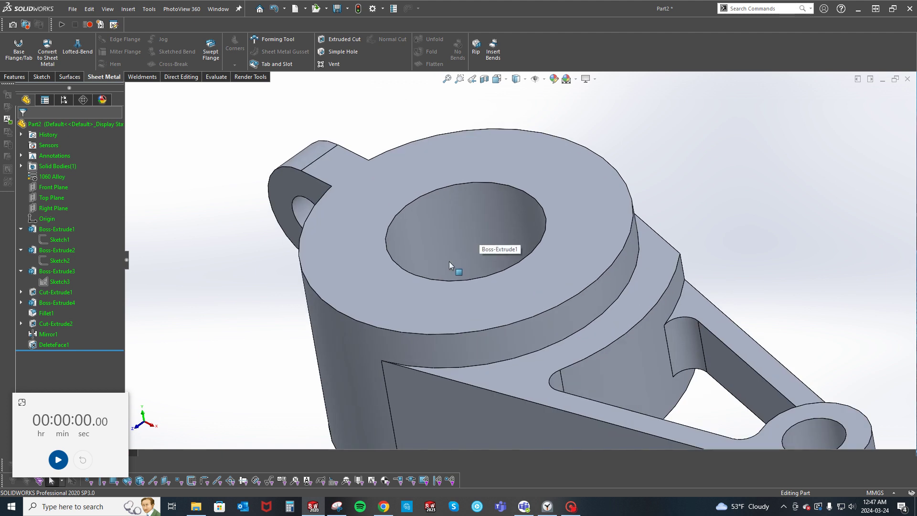
pyautogui.press('f')
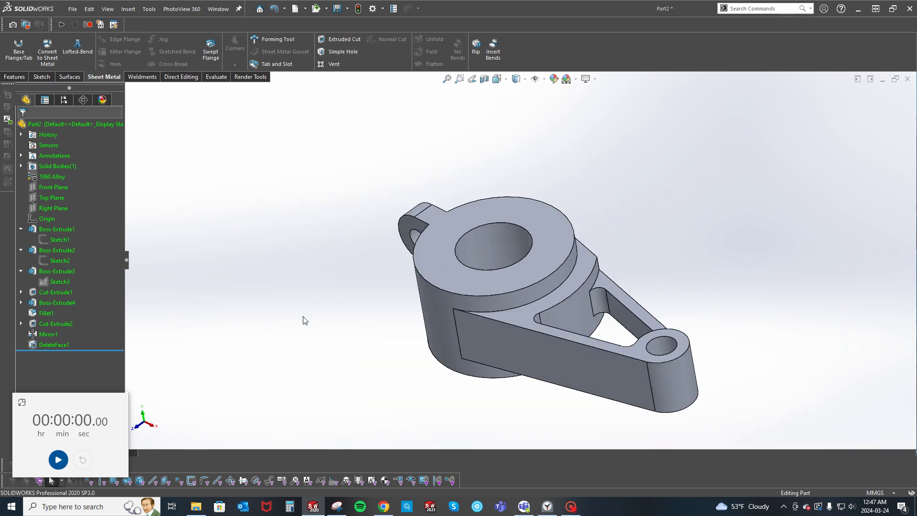
# Start the timer and create a new part from the MMG - 1060 ALLOY template, sketching on Top Plane.
pyautogui.click(58, 462)
pyautogui.click(295, 10)
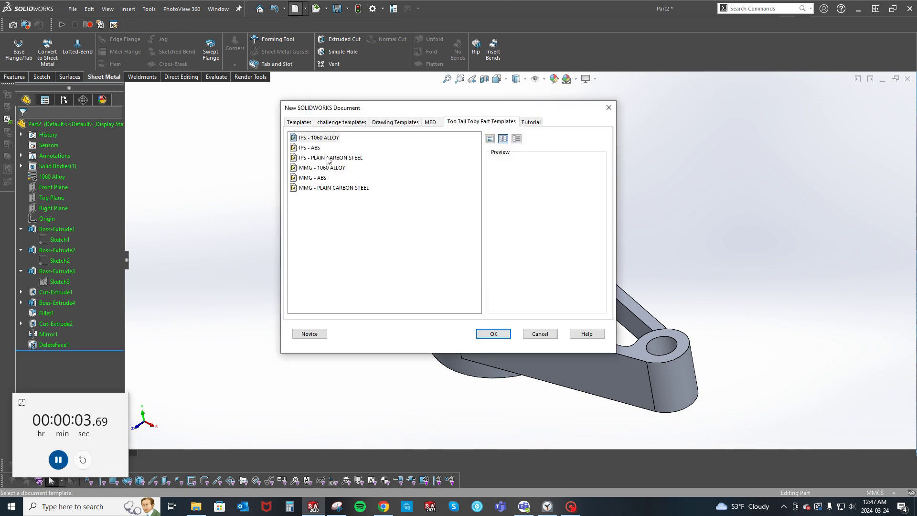
pyautogui.doubleClick(315, 168)
pyautogui.click(50, 187)
pyautogui.click(58, 174)
# Draw concentric Ø104 and Ø50 circles centred on the origin.
pyautogui.press('c')
pyautogui.click(501, 255)
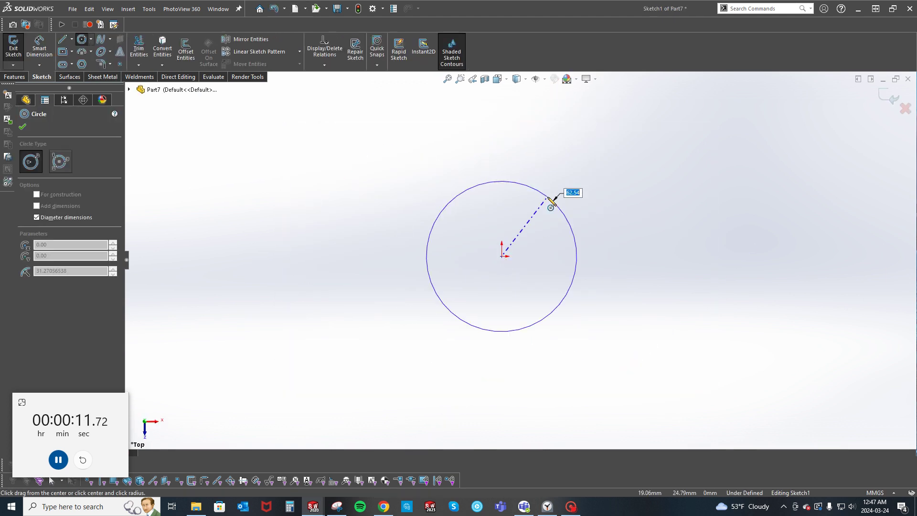
pyautogui.press('Return')
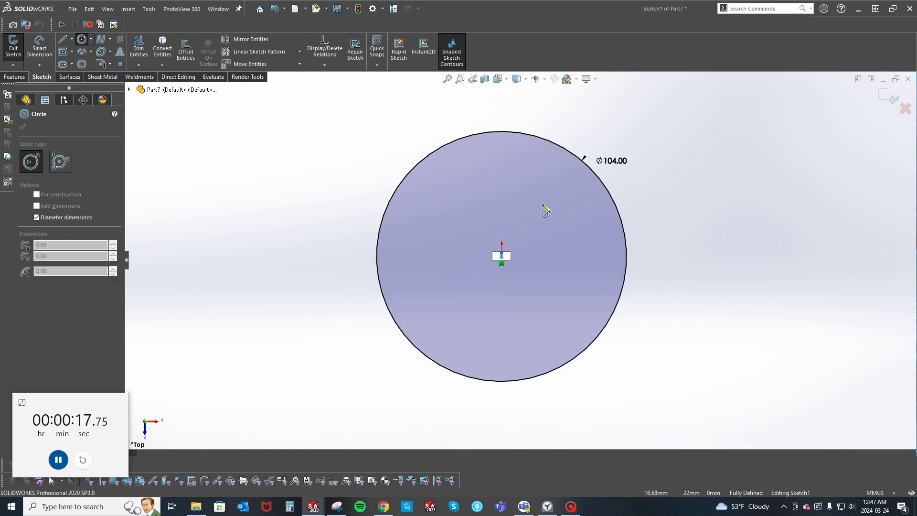
pyautogui.write('50')
pyautogui.press('Return')
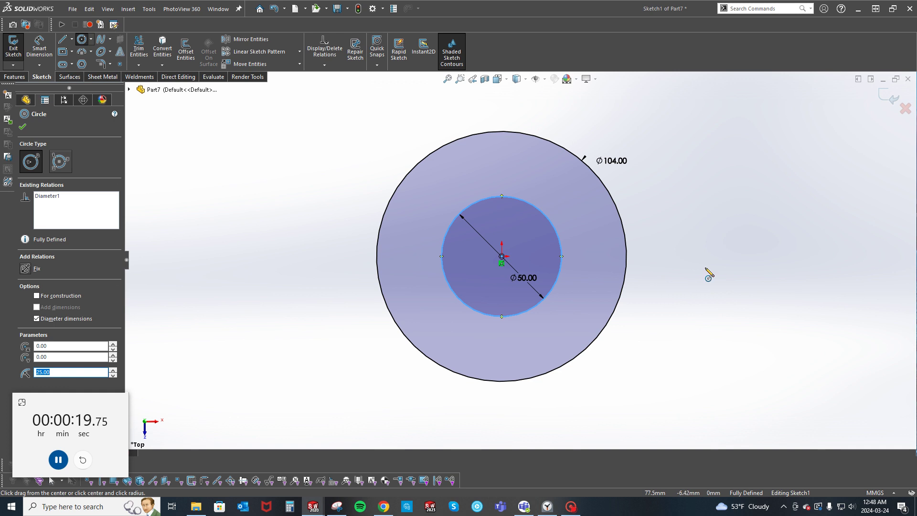
# Draw a Ø36 circle with a concentric Ø20 circle to the right, and begin a centreline at its centre.
pyautogui.click(734, 256)
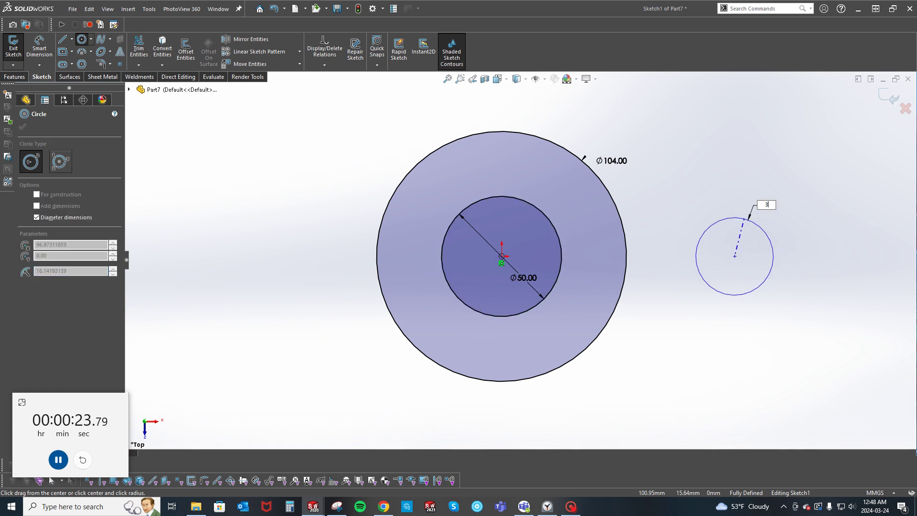
pyautogui.press('Return')
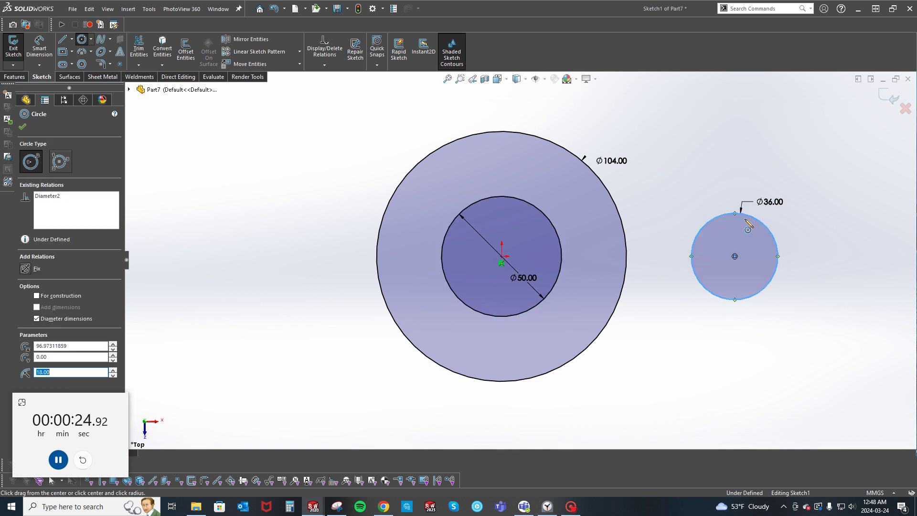
pyautogui.click(734, 256)
pyautogui.write('20')
pyautogui.press('Return')
pyautogui.press('s')
pyautogui.click(743, 261)
pyautogui.click(735, 255)
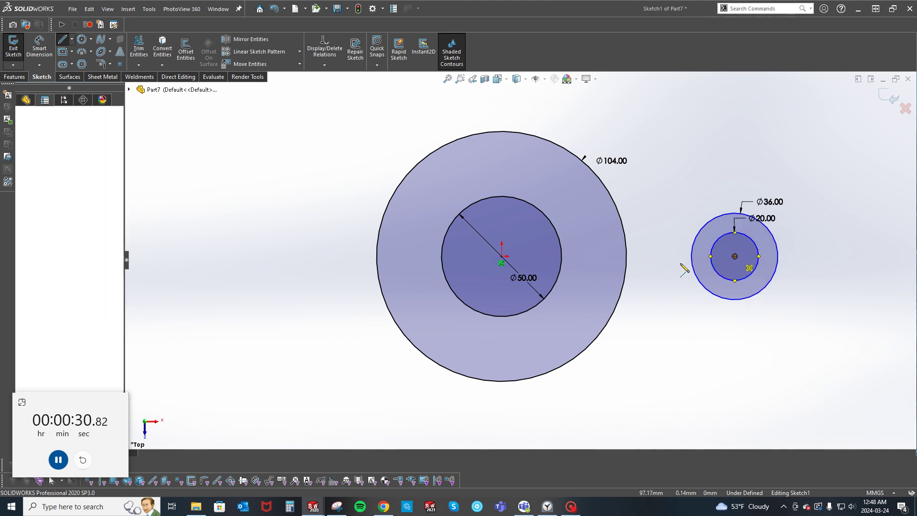
# End the centreline at the origin and draw a line tangent across the tops of both circles.
pyautogui.click(502, 256)
pyautogui.rightClick(573, 140)
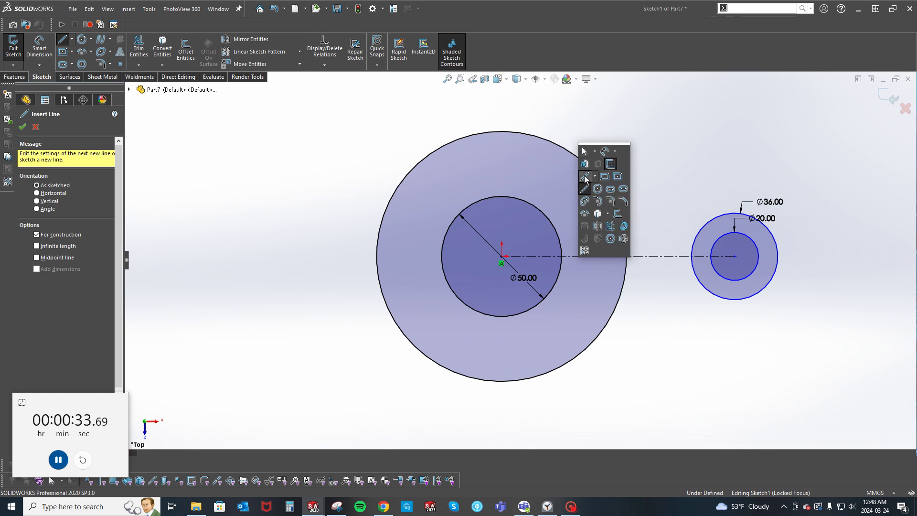
pyautogui.press('Escape')
pyautogui.click(544, 140)
pyautogui.scroll(5, 760, 225)
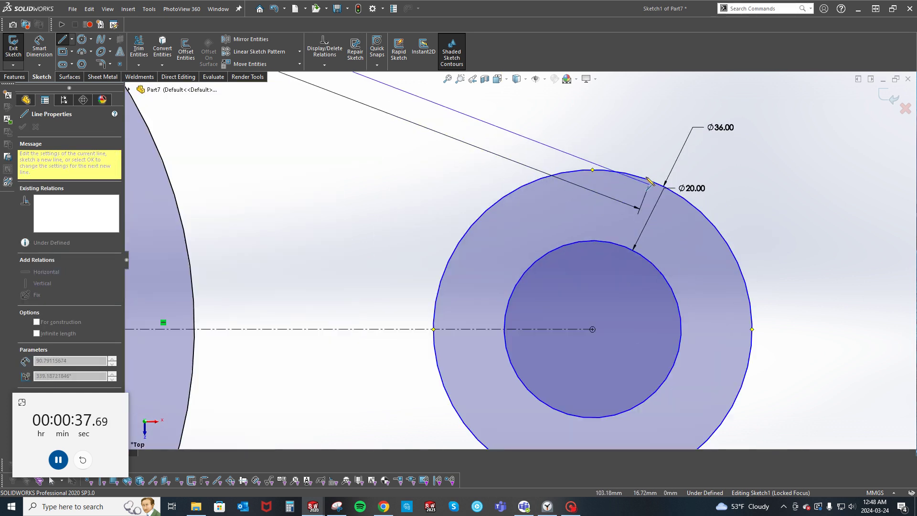
pyautogui.click(650, 178)
pyautogui.press('Escape')
# Mirror the tangent line about the centreline.
pyautogui.press('s')
pyautogui.click(429, 276)
pyautogui.click(479, 117)
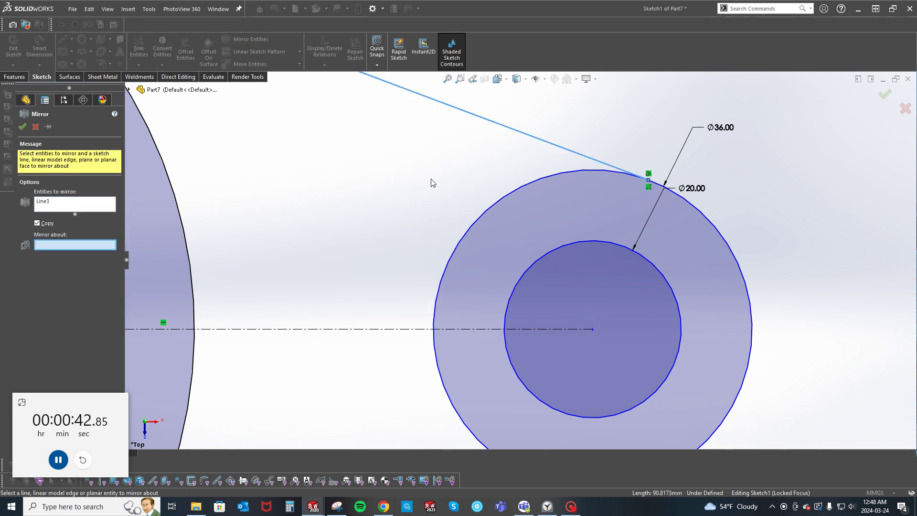
pyautogui.click(393, 329)
pyautogui.press('Return')
pyautogui.scroll(-3, 392, 265)
# Dimension the distance between the circle centres as 152 mm.
pyautogui.press('d')
pyautogui.click(408, 300)
pyautogui.scroll(-3, 405, 321)
pyautogui.click(411, 416)
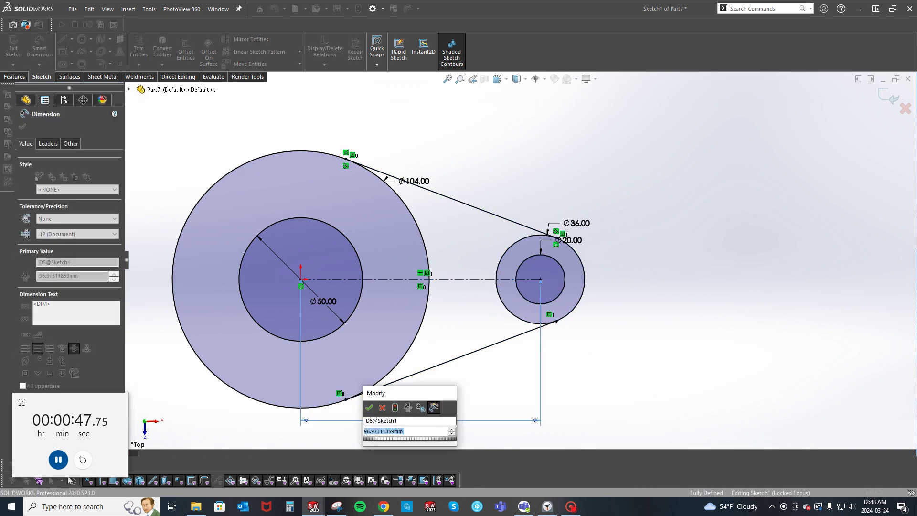
pyautogui.write('152')
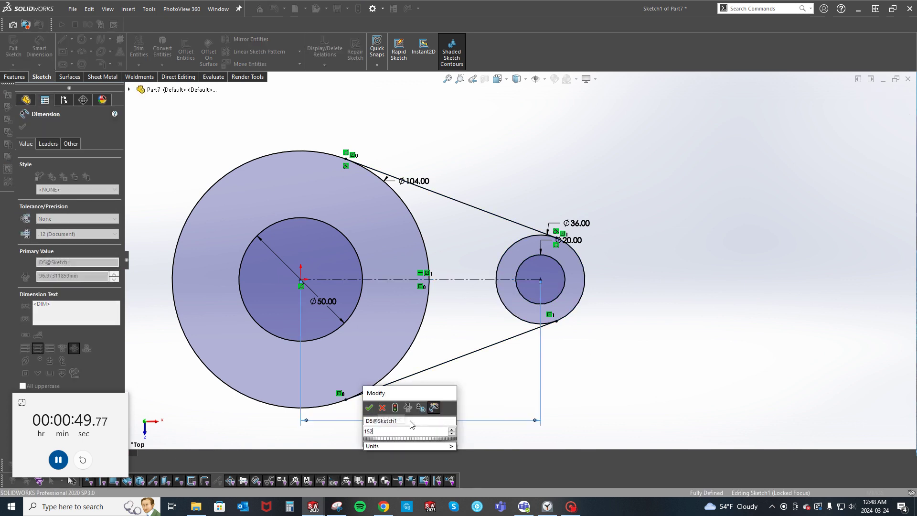
pyautogui.press('Return')
pyautogui.press('Escape')
# Draw a Ø130 circle concentric with the large pulley at the origin.
pyautogui.press('c')
pyautogui.click(301, 279)
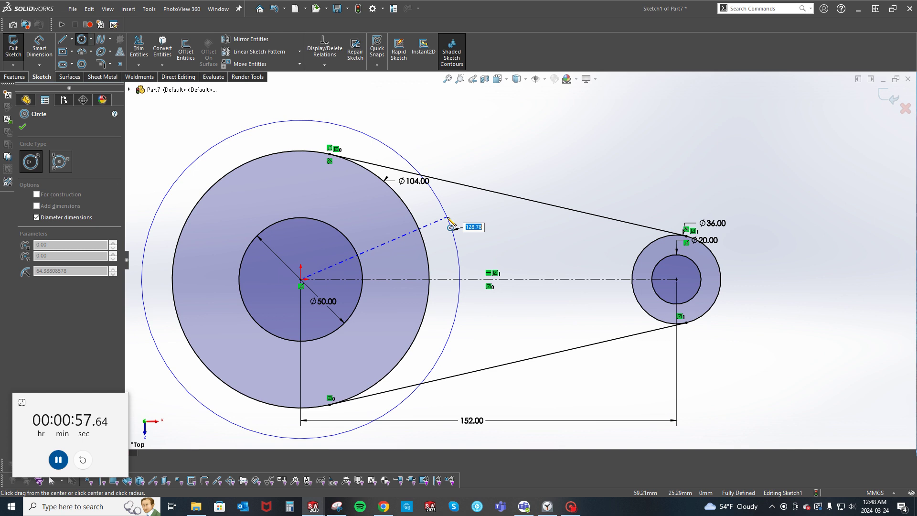
pyautogui.write('130')
pyautogui.press('Return')
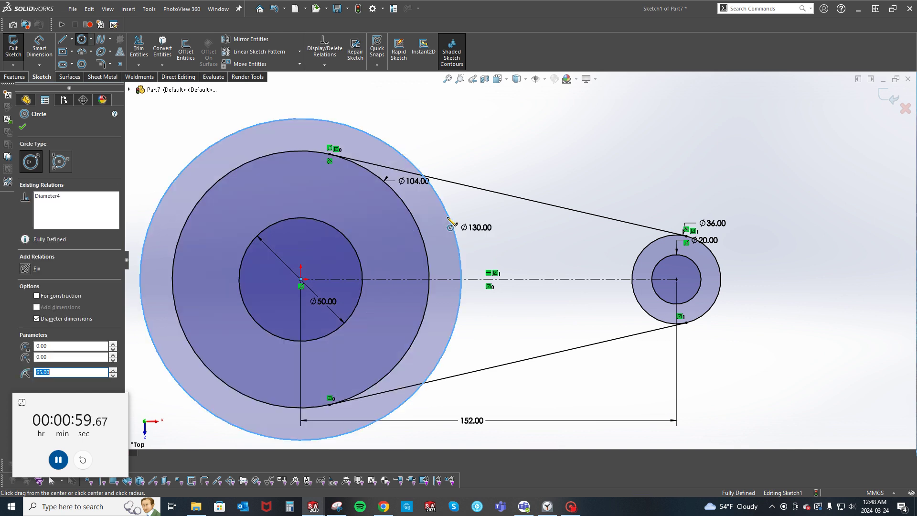
pyautogui.press('s')
pyautogui.press('Escape')
# Draw a line from the Ø130 circle to the Ø36 circle, make it parallel to the upper tangent, and dimension their spacing.
pyautogui.press('l')
pyautogui.click(425, 199)
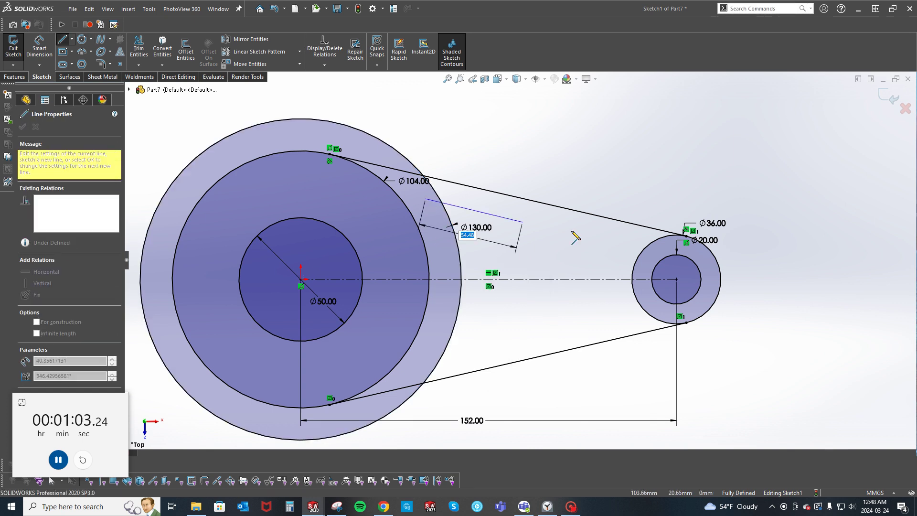
pyautogui.click(657, 252)
pyautogui.press('Escape')
pyautogui.keyDown('ctrl'); pyautogui.click(532, 199); pyautogui.keyUp('ctrl')
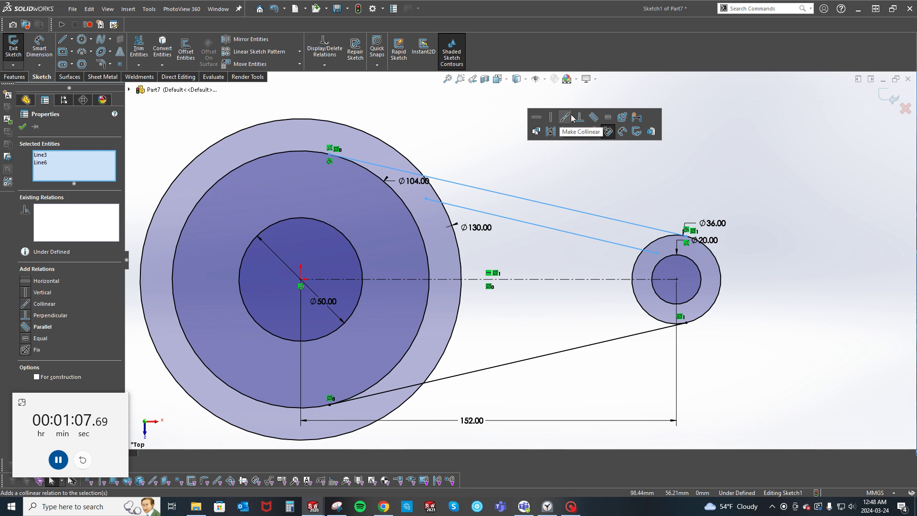
pyautogui.click(607, 118)
pyautogui.press('d')
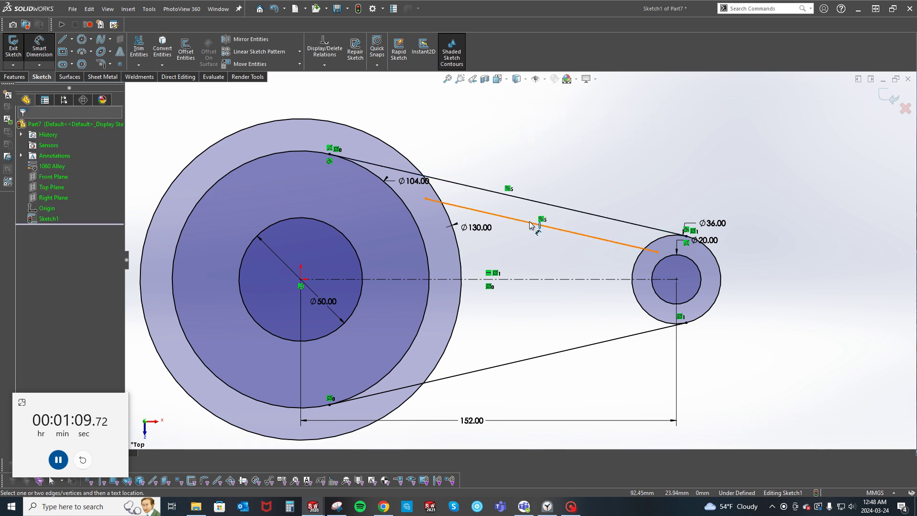
pyautogui.click(530, 226)
pyautogui.click(537, 201)
pyautogui.click(549, 163)
# Set the line spacing to 8 mm and mirror the inner line about the centreline.
pyautogui.write('8')
pyautogui.press('Return')
pyautogui.press('Escape')
pyautogui.press('s')
pyautogui.click(498, 230)
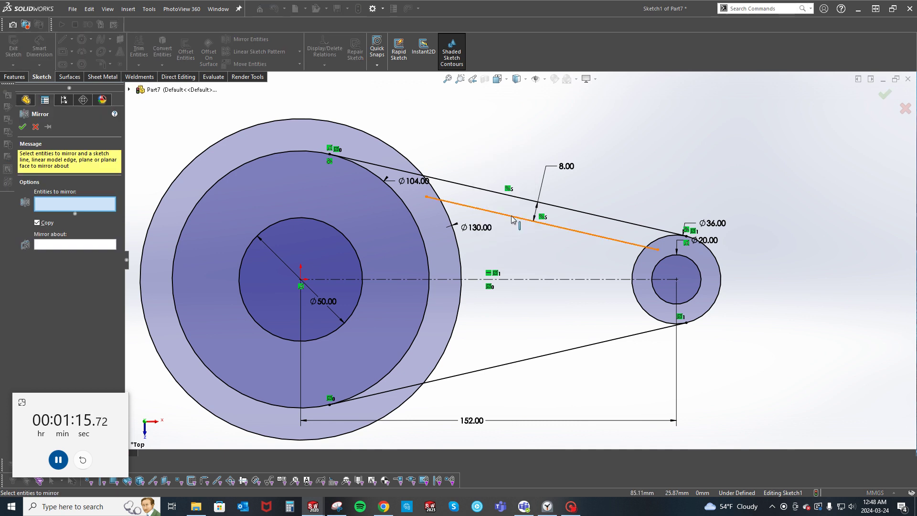
pyautogui.click(513, 219)
pyautogui.click(520, 279)
pyautogui.press('Return')
# Trim away the Ø130 circle's left arc.
pyautogui.press('s')
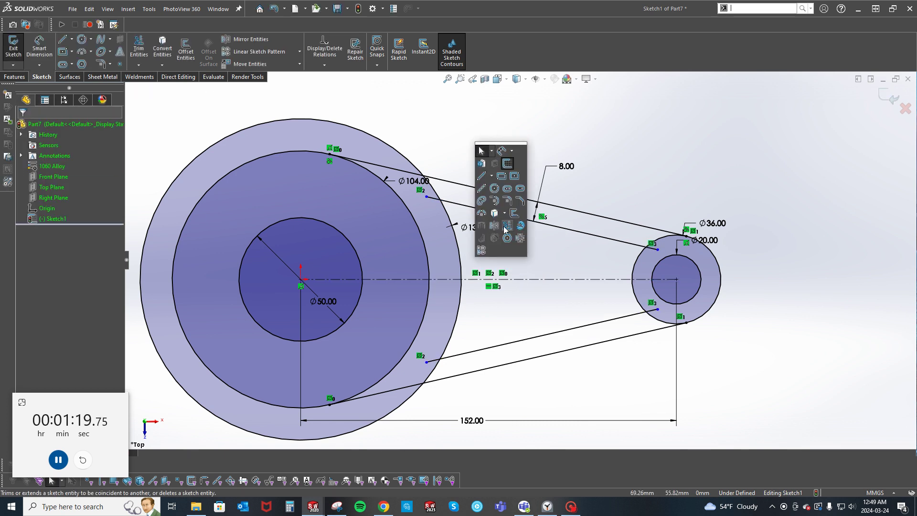
pyautogui.click(495, 212)
pyautogui.moveTo(398, 164); pyautogui.dragTo(403, 141)
pyautogui.press('Escape')
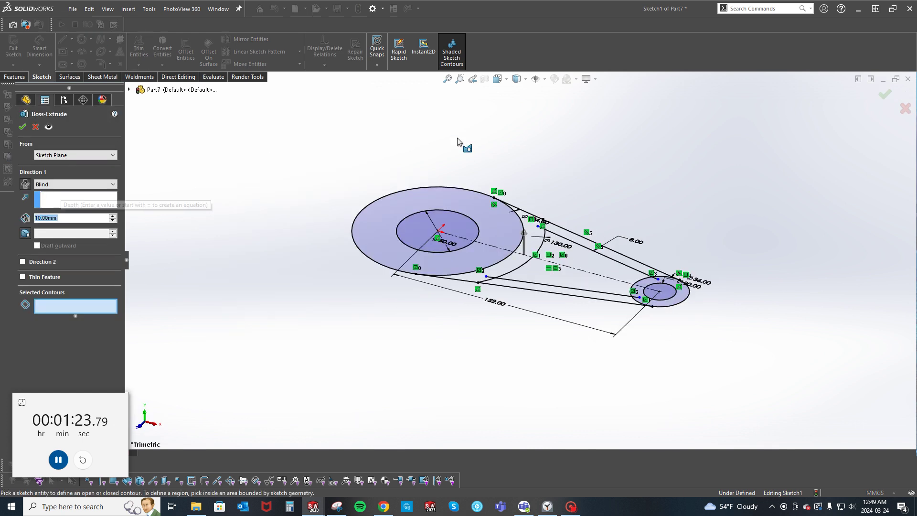
# Extrude the hub ring region Mid Plane to a 66 mm depth.
pyautogui.rightClick(457, 138)
pyautogui.click(477, 308)
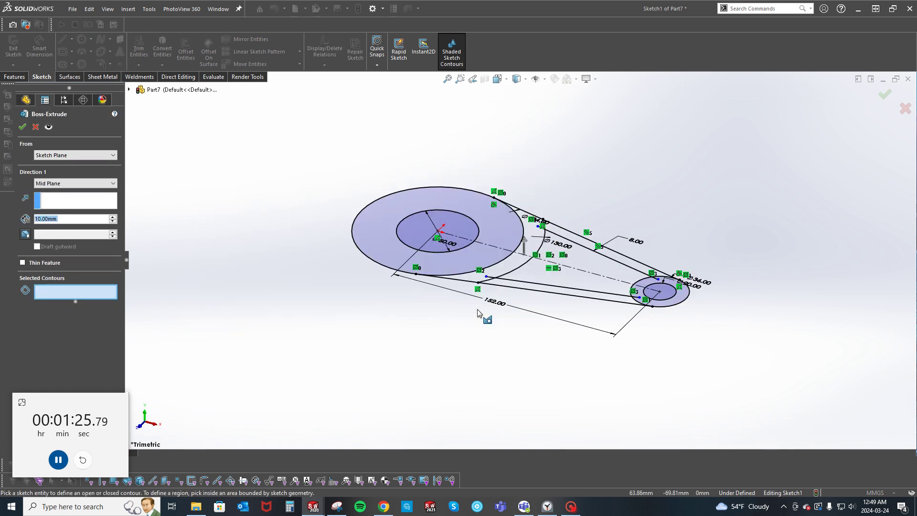
pyautogui.write('66')
pyautogui.press('Return')
pyautogui.click(489, 240)
pyautogui.press('Return')
# Reuse Sketch1 for a second extrusion set to Mid Plane 40 mm.
pyautogui.moveTo(250, 184); pyautogui.dragTo(213, 187)
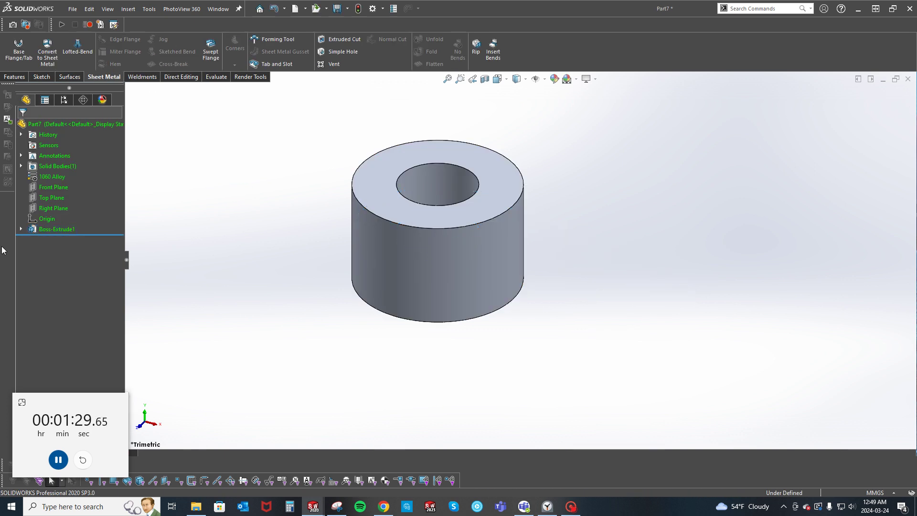
pyautogui.click(21, 228)
pyautogui.click(52, 240)
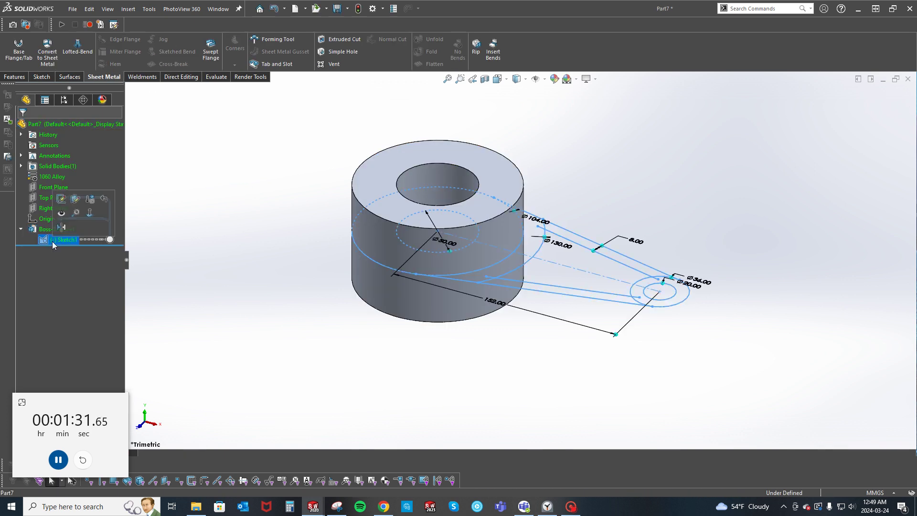
pyautogui.click(90, 198)
pyautogui.rightClick(186, 204)
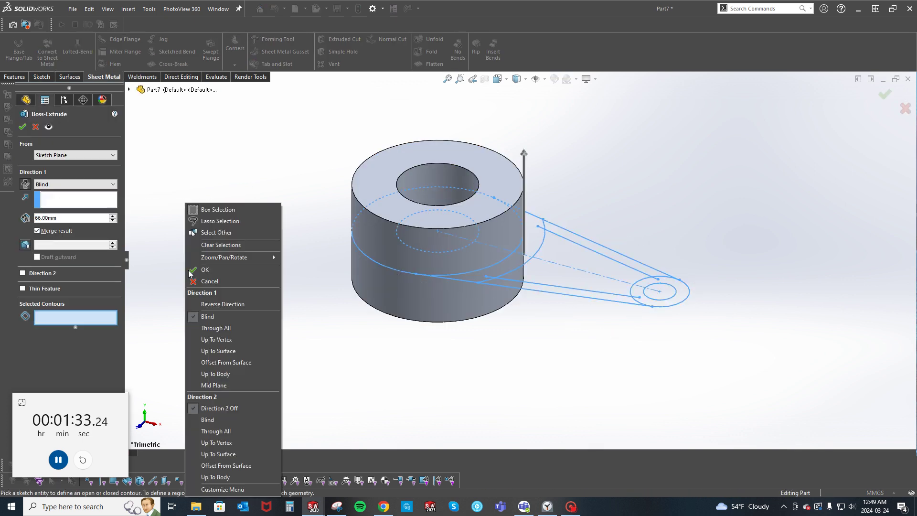
pyautogui.click(214, 385)
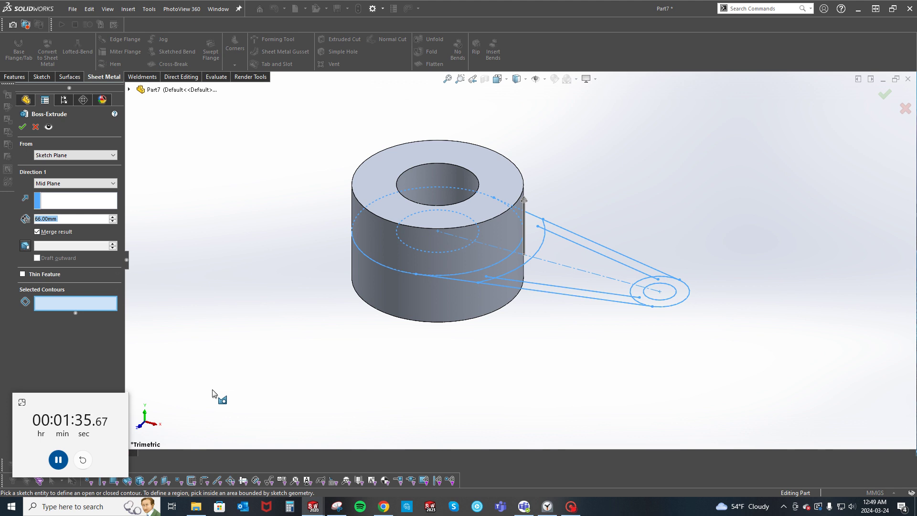
pyautogui.write('40')
pyautogui.press('Return')
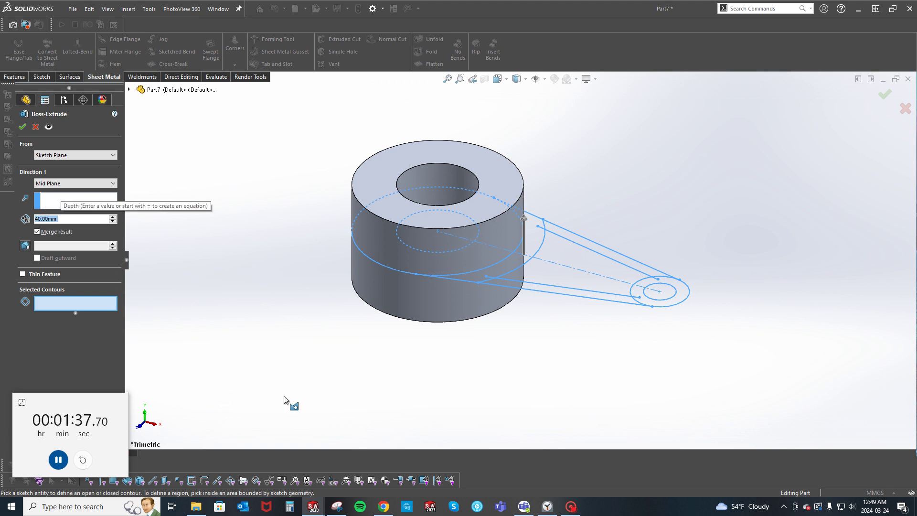
# Select the four arm regions and the small boss ring, and accept the arm extrusion.
pyautogui.scroll(-2, 534, 264)
pyautogui.click(542, 228)
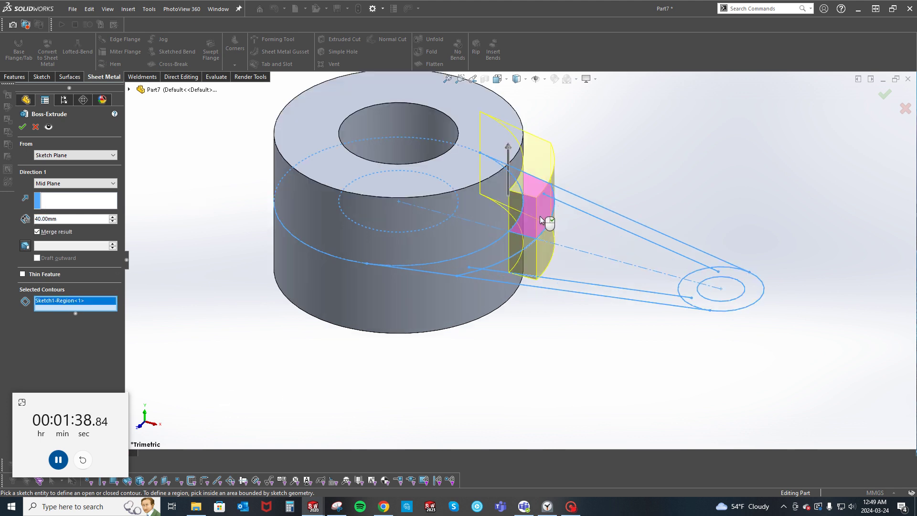
pyautogui.click(580, 206)
pyautogui.click(542, 280)
pyautogui.click(669, 292)
pyautogui.click(759, 288)
pyautogui.press('Return')
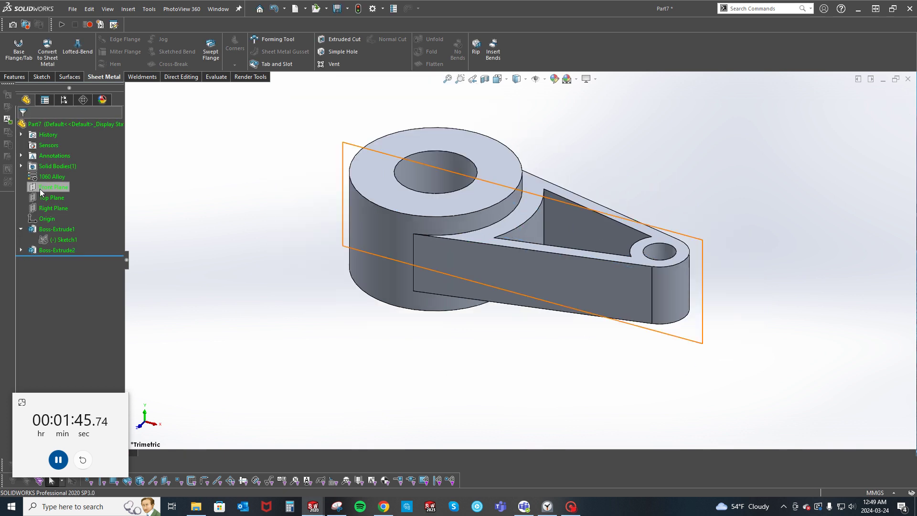
# Sketch a straight slot on the Front Plane with its side collinear to the hub's top edge.
pyautogui.click(36, 190)
pyautogui.click(110, 159)
pyautogui.press('s')
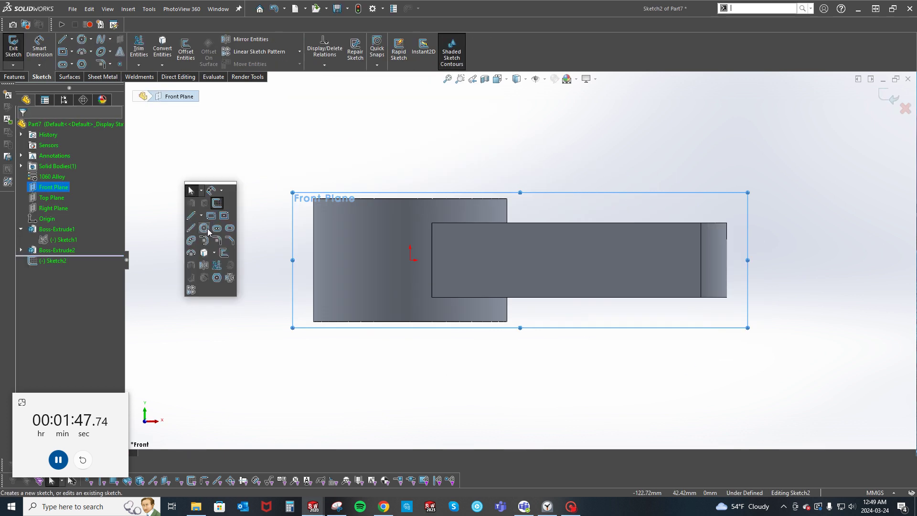
pyautogui.click(223, 230)
pyautogui.click(262, 222)
pyautogui.click(329, 222)
pyautogui.click(255, 203)
pyautogui.keyDown('ctrl'); pyautogui.click(342, 201); pyautogui.keyUp('ctrl')
pyautogui.click(376, 156)
# Dimension the slot end 65 mm from the origin and give it an R18 radius.
pyautogui.press('d')
pyautogui.click(240, 211)
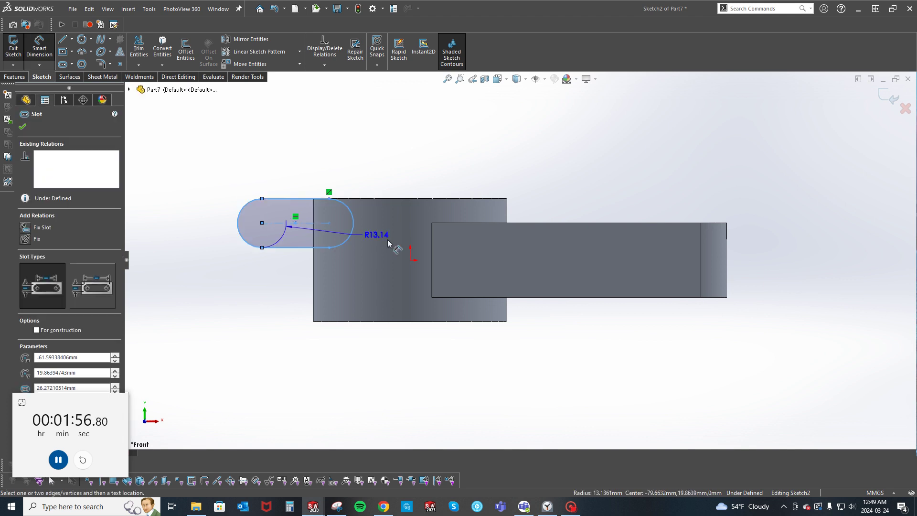
pyautogui.click(410, 258)
pyautogui.click(320, 140)
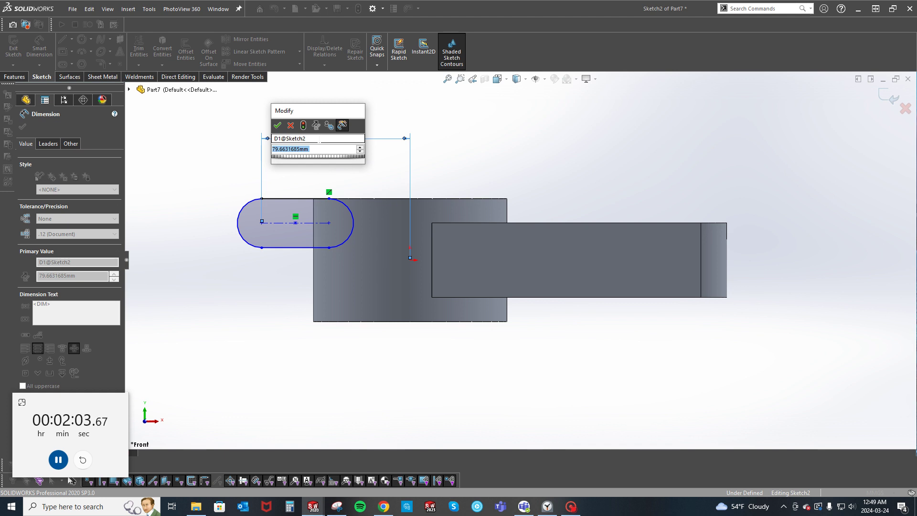
pyautogui.write('65')
pyautogui.press('Return')
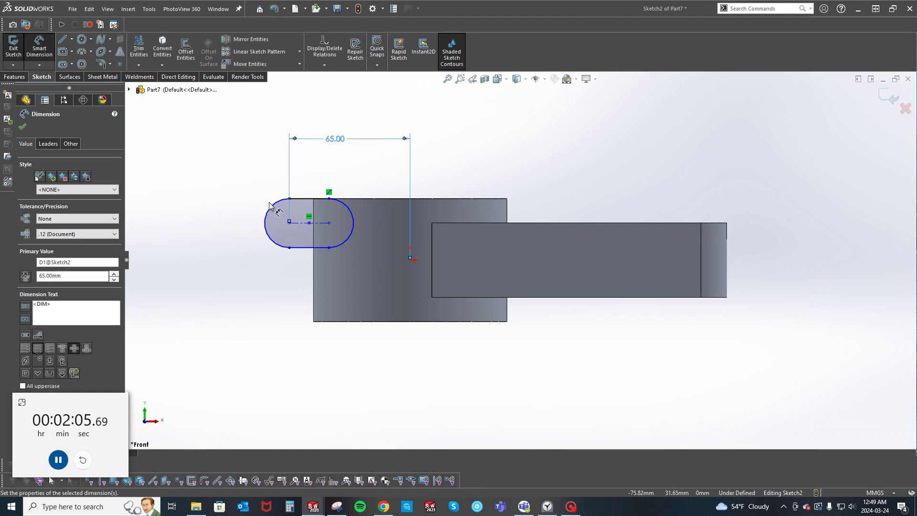
pyautogui.click(273, 211)
pyautogui.click(210, 152)
pyautogui.write('18')
pyautogui.click(155, 148)
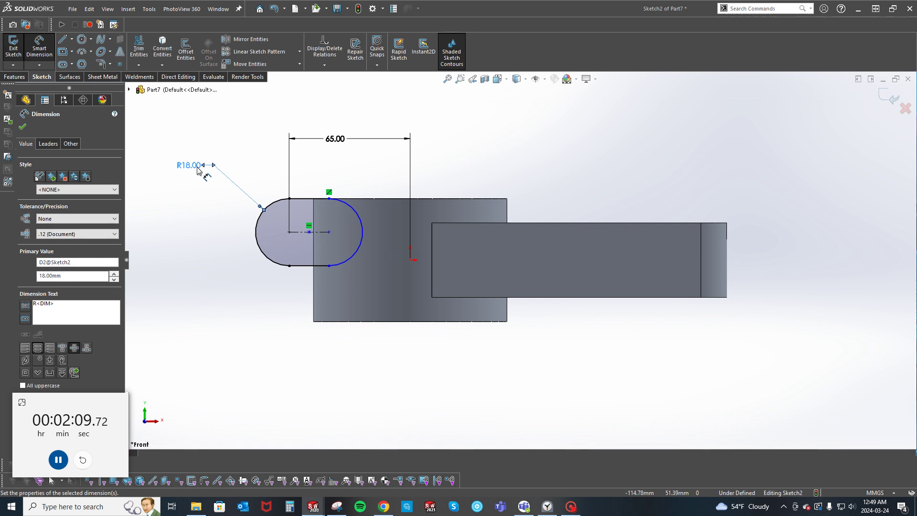
# Draw a Ø15 circle at the slot arc centre and extrude the lug Mid Plane 40 mm.
pyautogui.press('c')
pyautogui.click(289, 231)
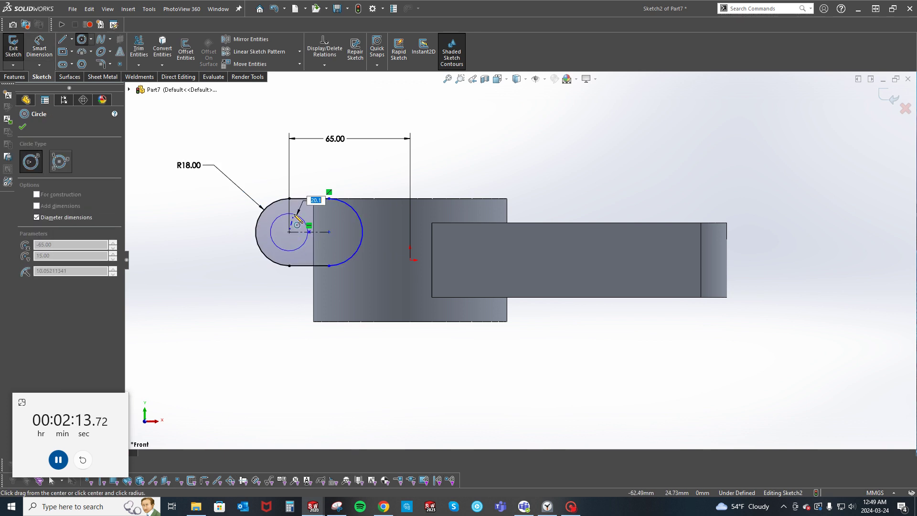
pyautogui.write('15')
pyautogui.press('Return')
pyautogui.press('Escape')
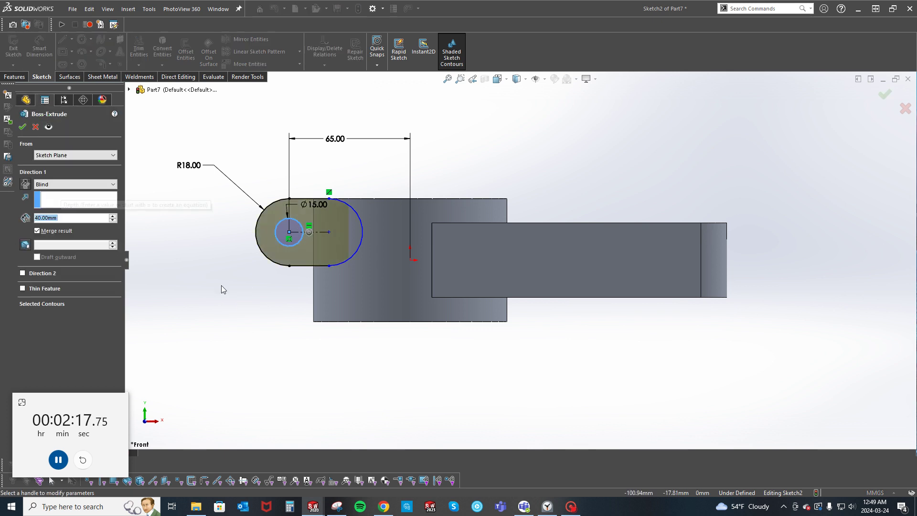
pyautogui.rightClick(214, 265)
pyautogui.click(229, 383)
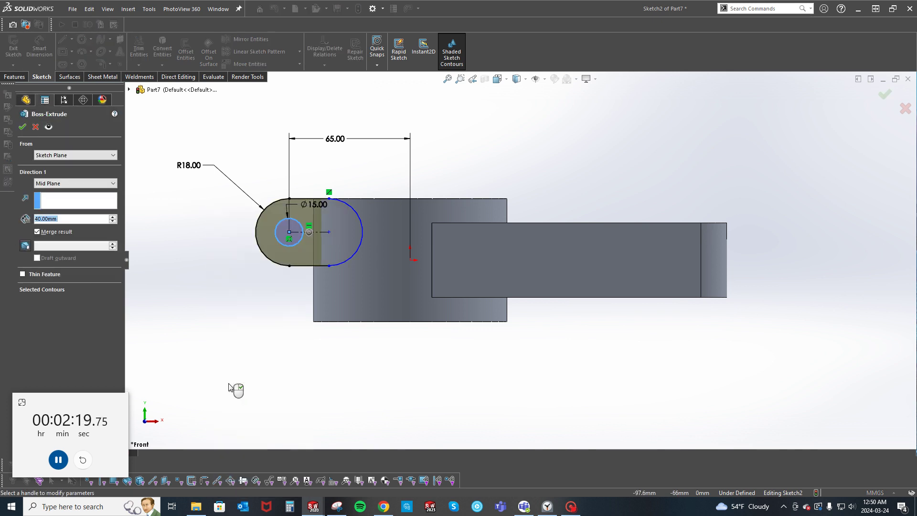
pyautogui.rightClick(227, 385)
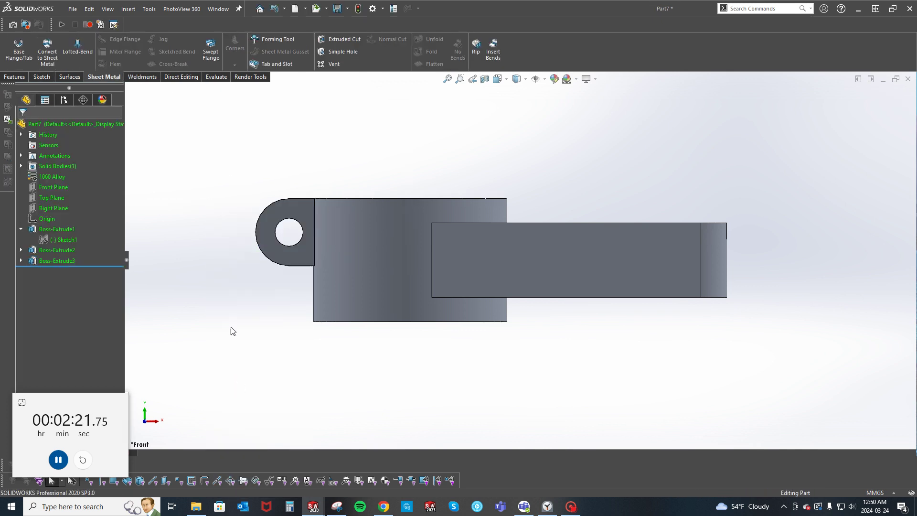
# Fillet the triangular opening's inner edge loop at 6 mm.
pyautogui.hotkey('ctrl', '7')
pyautogui.press('s')
pyautogui.click(254, 378)
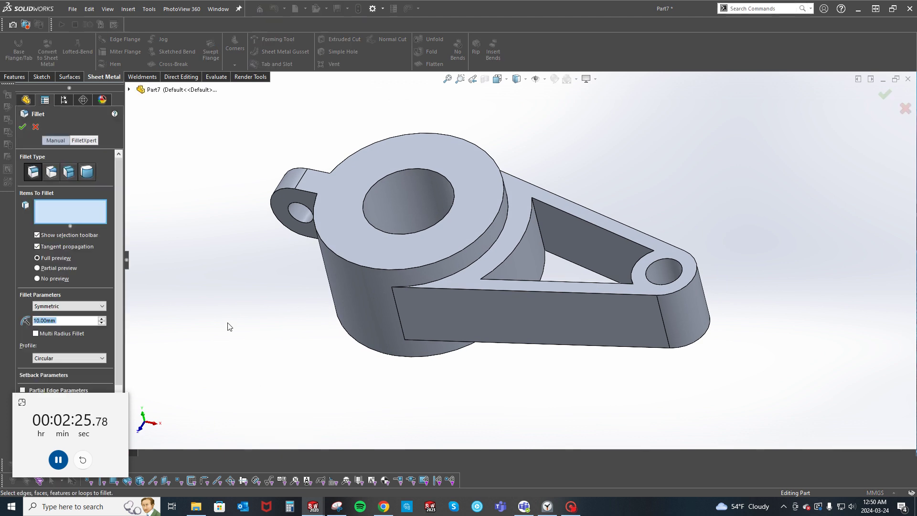
pyautogui.write('6')
pyautogui.press('Return')
pyautogui.click(540, 235)
pyautogui.click(567, 197)
pyautogui.press('Return')
# Sketch on the arm's top face, converting the inner arc, top edge and opening edges into it.
pyautogui.rightClick(522, 209)
pyautogui.click(544, 192)
pyautogui.rightClick(554, 238)
pyautogui.click(566, 278)
pyautogui.moveTo(549, 225); pyautogui.dragTo(469, 155)
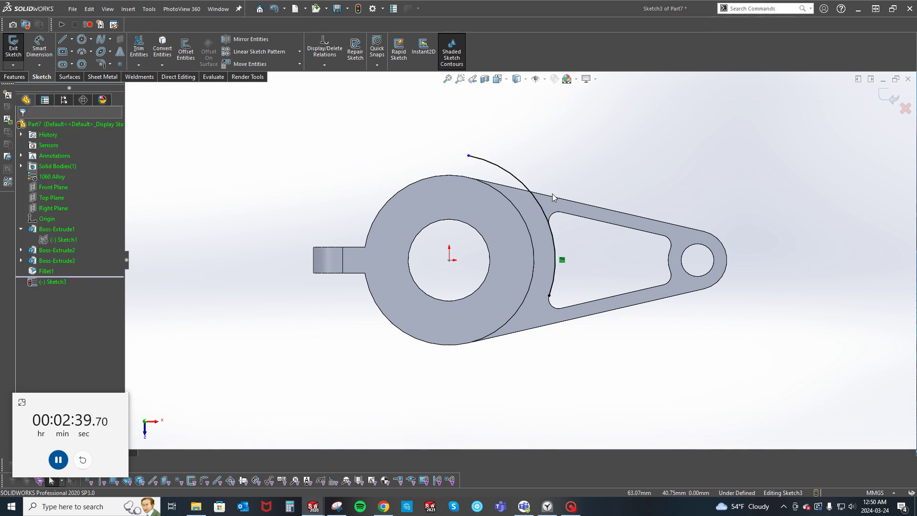
pyautogui.click(555, 197)
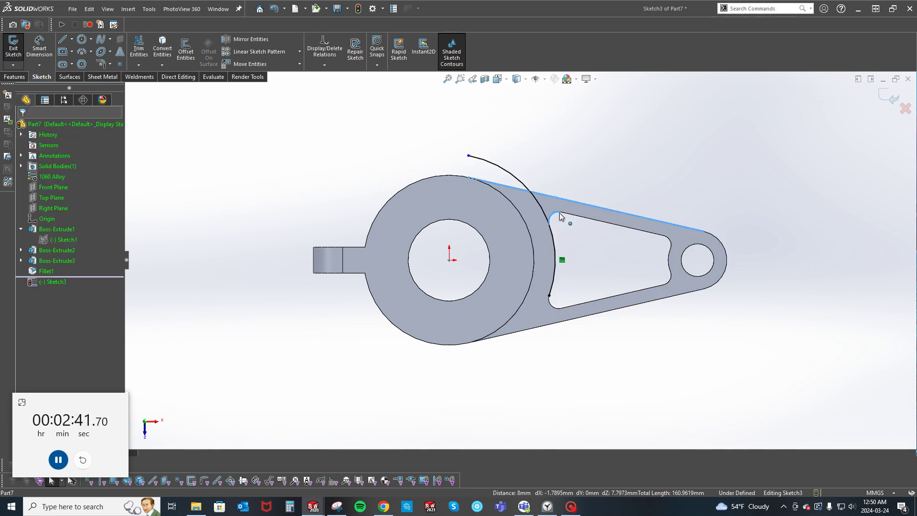
pyautogui.click(567, 215)
pyautogui.click(570, 227)
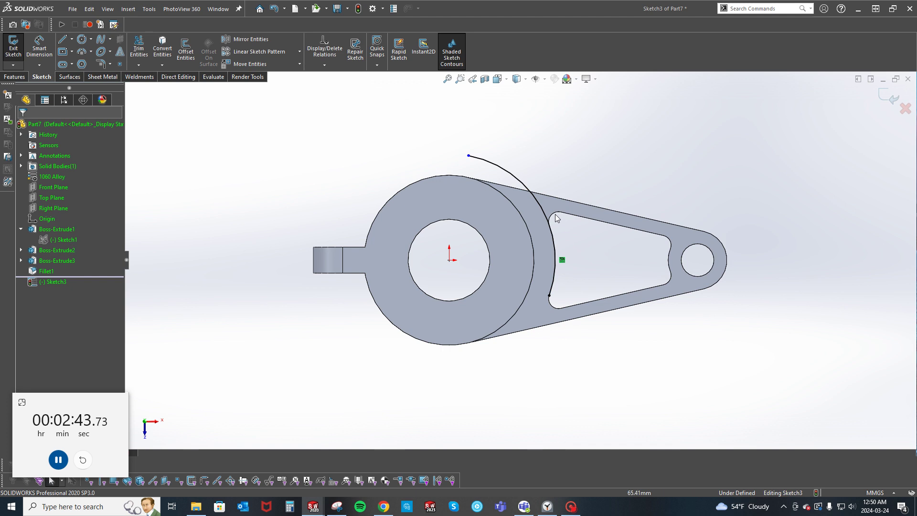
pyautogui.click(567, 202)
pyautogui.keyDown('ctrl'); pyautogui.click(573, 215); pyautogui.keyUp('ctrl')
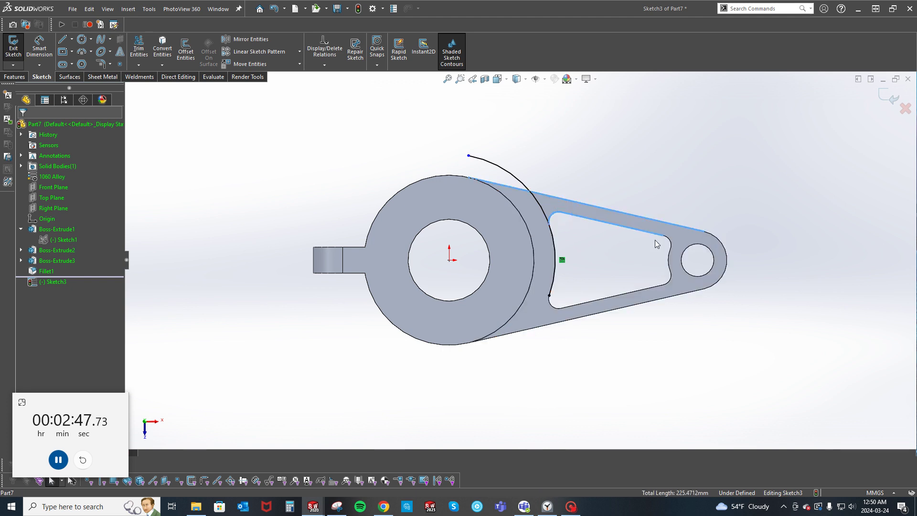
pyautogui.rightClick(671, 247)
pyautogui.click(697, 308)
# Add a circle around the small boss and cut the upper band region 10 mm deep.
pyautogui.press('c')
pyautogui.click(697, 260)
pyautogui.click(705, 231)
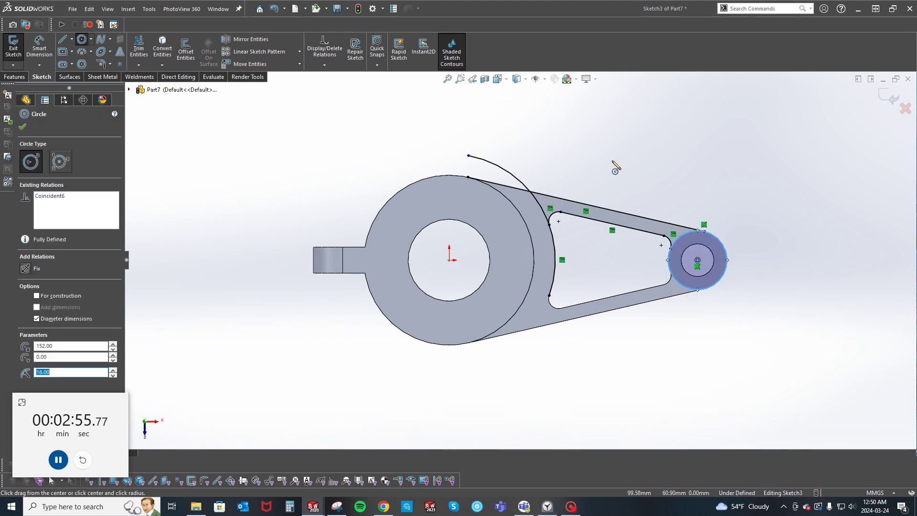
pyautogui.press('Escape')
pyautogui.click(612, 356)
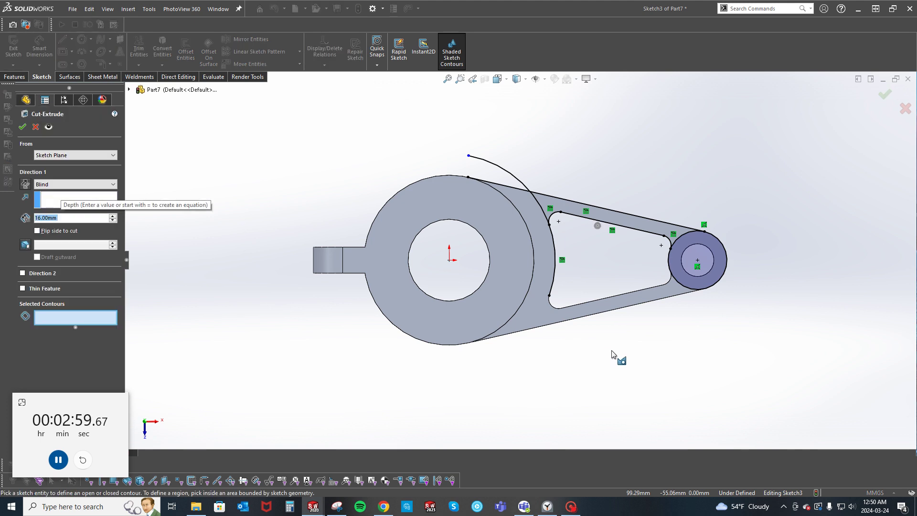
pyautogui.write('10')
pyautogui.press('Return')
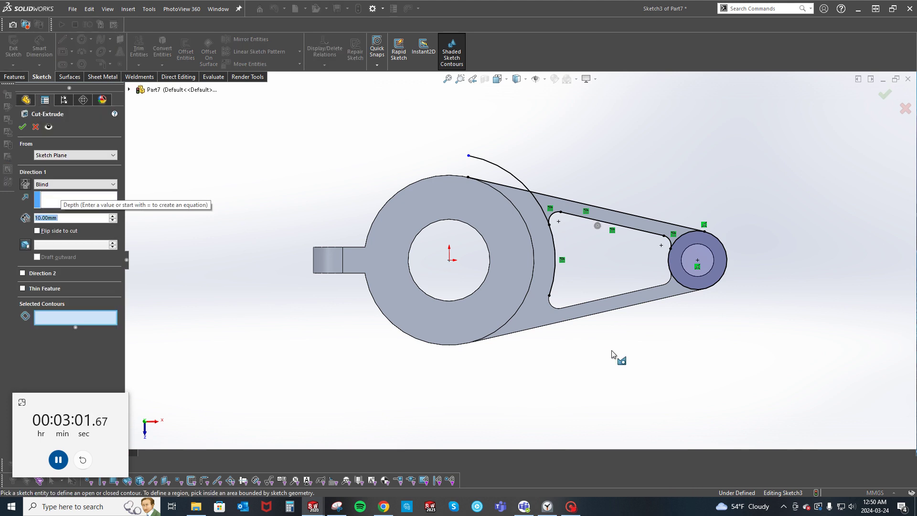
pyautogui.click(619, 224)
pyautogui.press('Return')
# Mirror Cut-Extrude1 about the Top Plane.
pyautogui.click(43, 198)
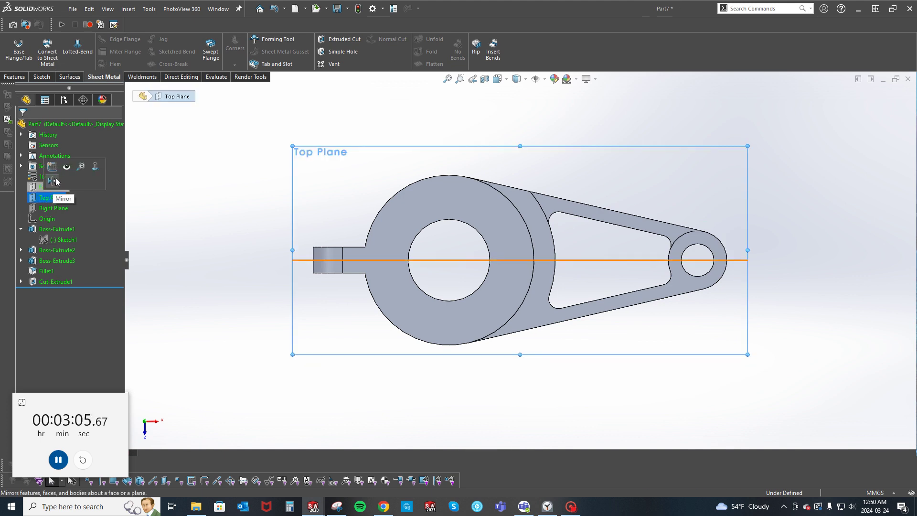
pyautogui.click(65, 199)
pyautogui.click(573, 208)
pyautogui.press('Return')
# Open Mass Properties to read the 1550.2553 g mass and stop the challenge timer.
pyautogui.hotkey('ctrl', '7')
pyautogui.press('s')
pyautogui.click(356, 173)
pyautogui.keyDown('ctrl'); pyautogui.scroll(2, 301, 310); pyautogui.keyUp('ctrl')
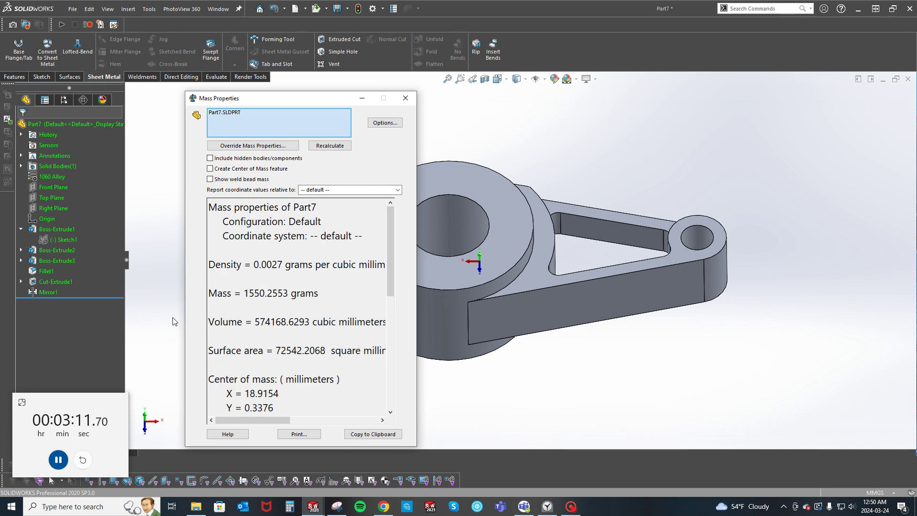
pyautogui.click(58, 459)
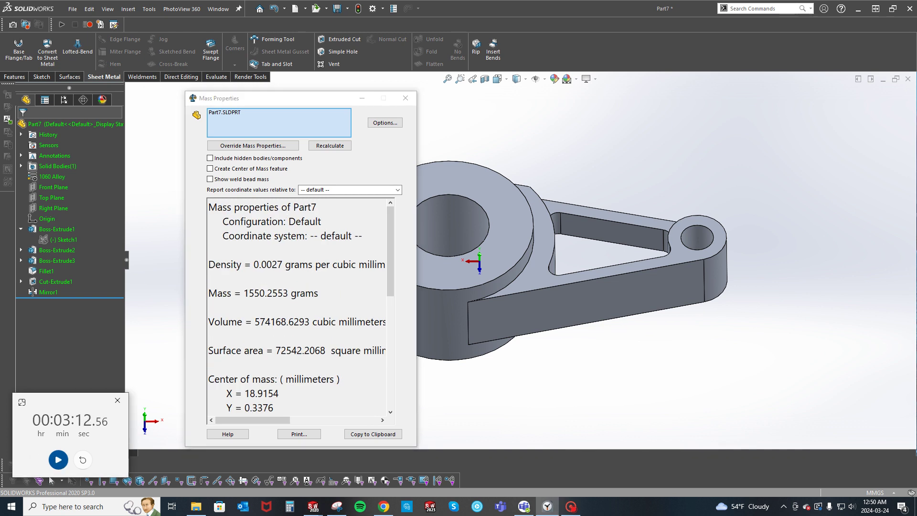
pyautogui.keyDown('ctrl'); pyautogui.scroll(2, 296, 311); pyautogui.keyUp('ctrl')
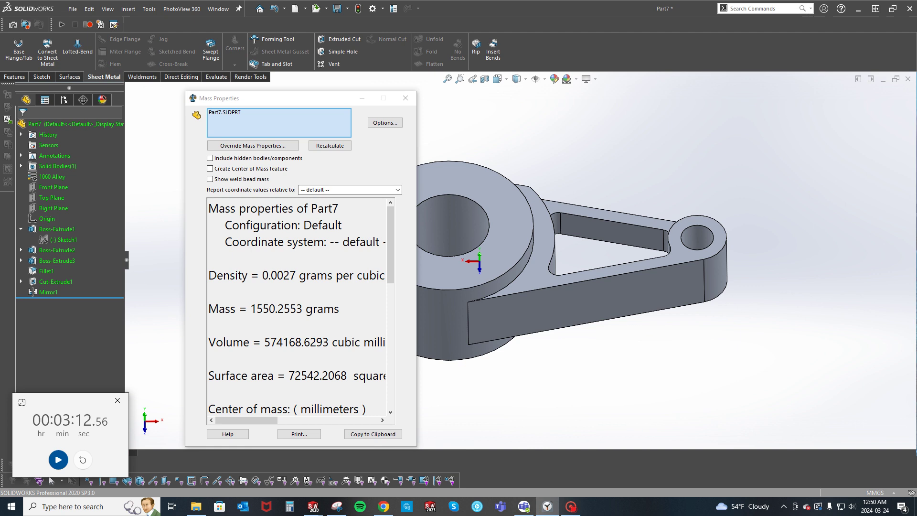
# Close Mass Properties, then orbit Part2 to inspect the reference model's shape.
pyautogui.click(405, 98)
pyautogui.moveTo(278, 155); pyautogui.dragTo(225, 385, button='middle')
pyautogui.hotkey('ctrl', 'Tab')
pyautogui.moveTo(271, 318); pyautogui.dragTo(313, 258, button='middle')
pyautogui.scroll(2, 519, 266)
pyautogui.scroll(-5, 566, 314)
pyautogui.scroll(5, 566, 314)
pyautogui.moveTo(565, 313); pyautogui.dragTo(201, 340, button='middle')
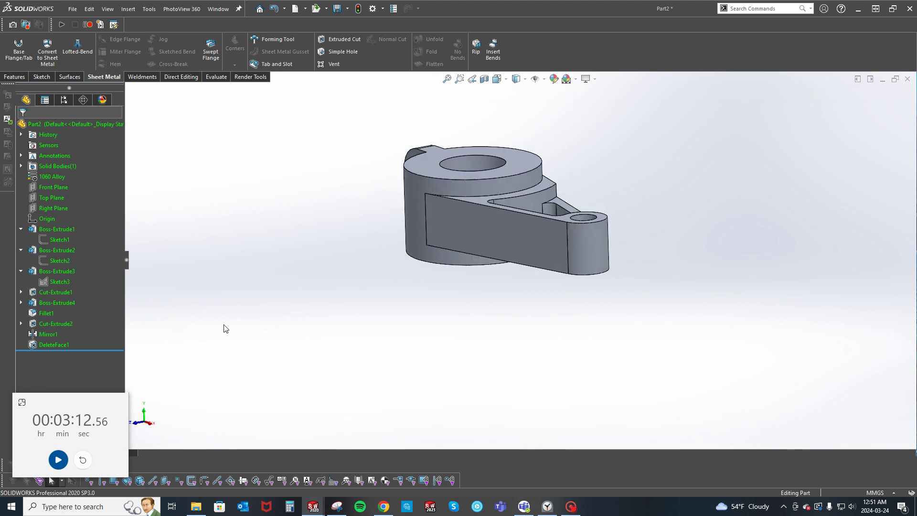
# Compare Part7 against Part2 from matching views, ending on Part7 with the feature tree collapsed.
pyautogui.hotkey('ctrl', 'Tab')
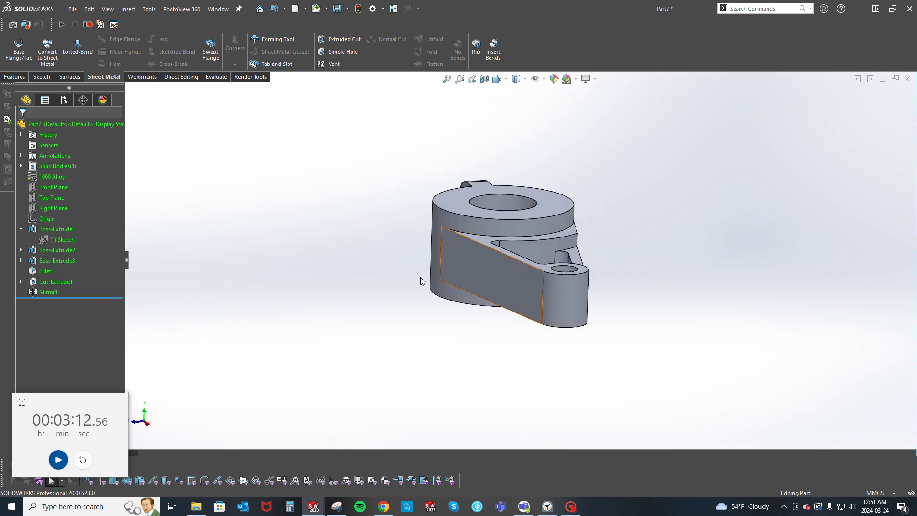
pyautogui.moveTo(379, 302); pyautogui.dragTo(397, 317, button='middle')
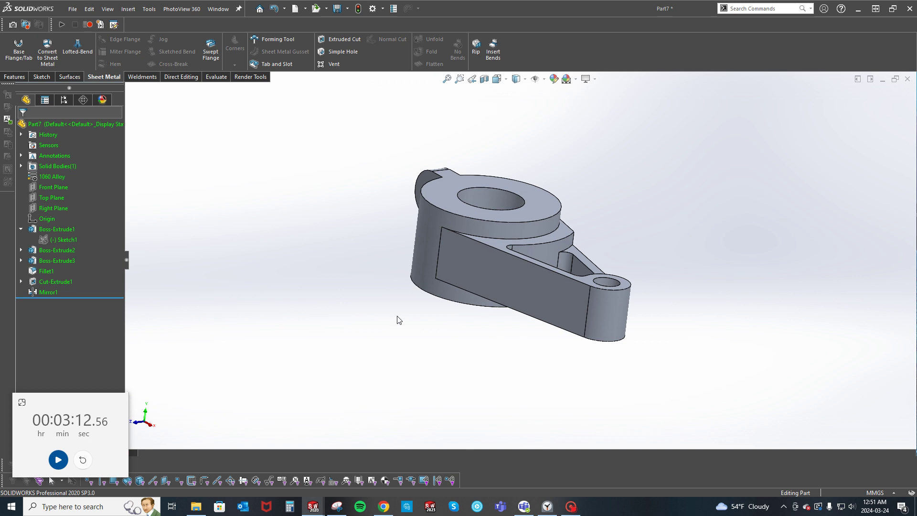
pyautogui.click(438, 248)
pyautogui.click(316, 329)
pyautogui.moveTo(316, 329); pyautogui.dragTo(336, 363, button='middle')
pyautogui.hotkey('ctrl', 'Tab')
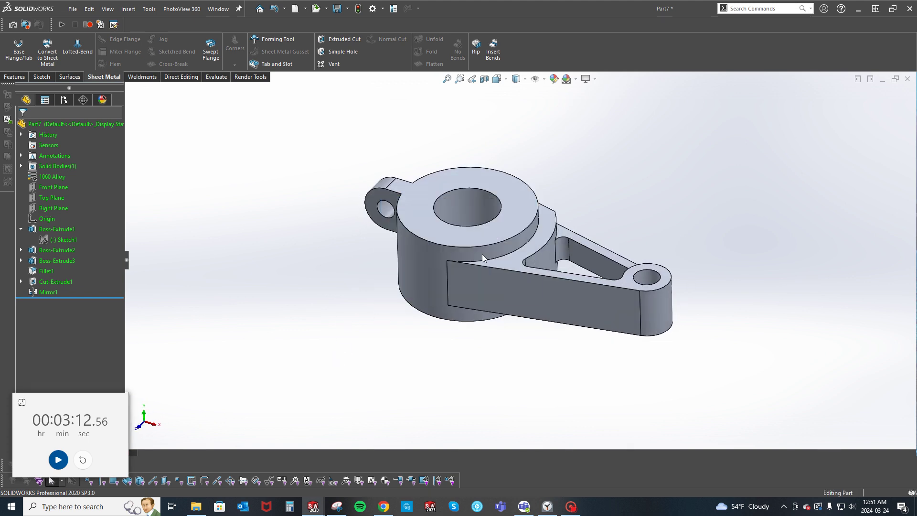
pyautogui.scroll(-4, 491, 178)
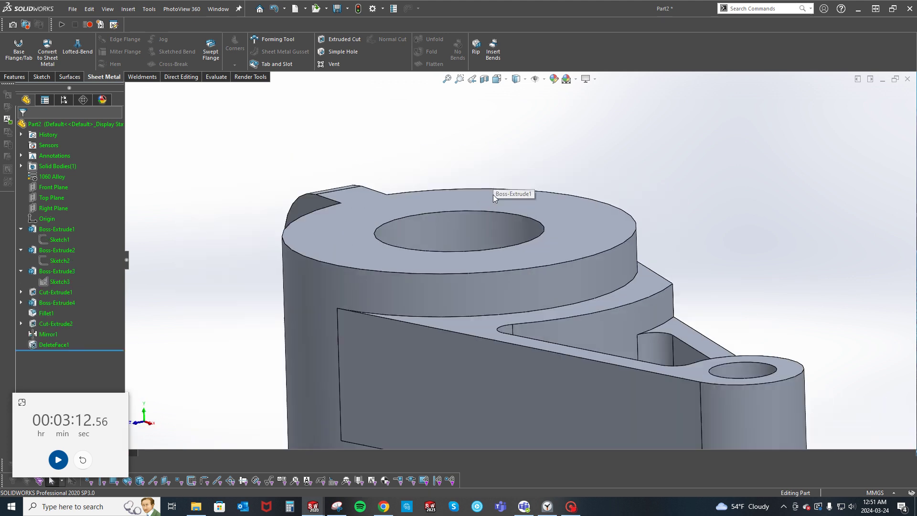
pyautogui.scroll(2, 505, 205)
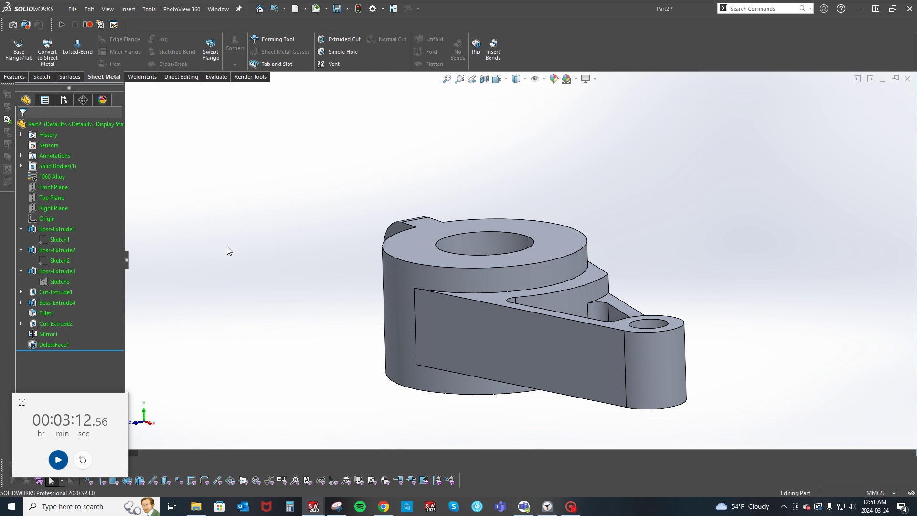
pyautogui.hotkey('ctrl', 'Tab')
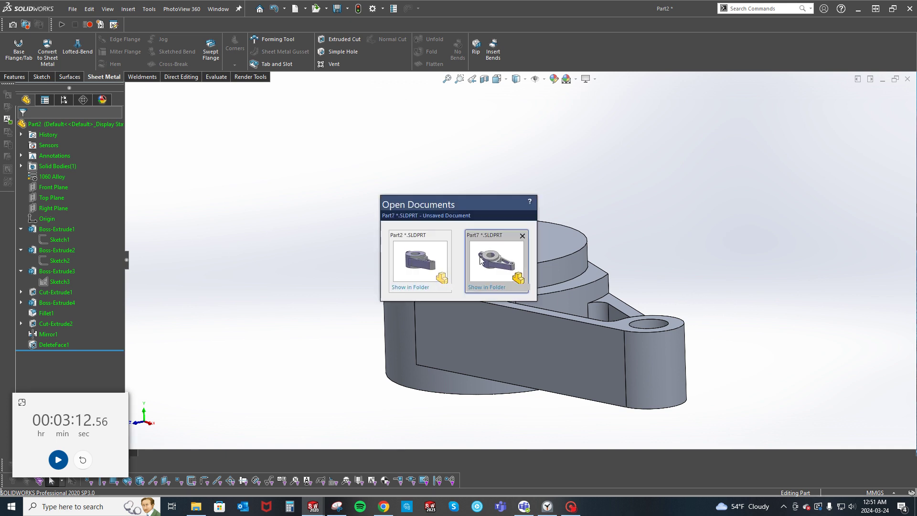
pyautogui.hotkey('shift', 'c')
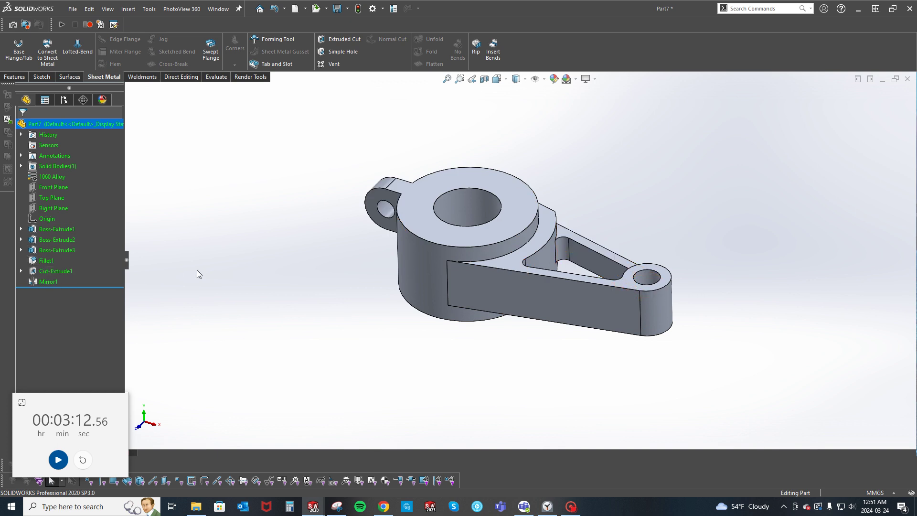
pyautogui.moveTo(93, 290); pyautogui.dragTo(92, 245)
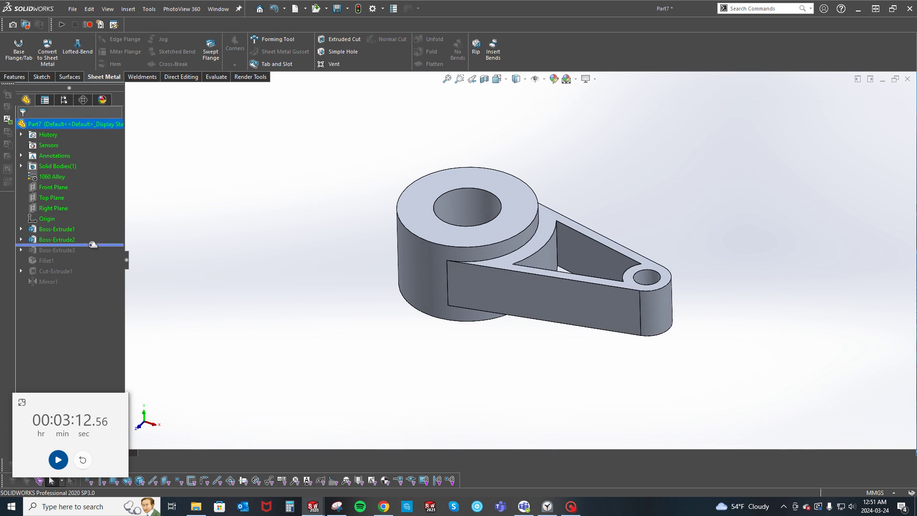
pyautogui.moveTo(93, 244); pyautogui.dragTo(88, 284)
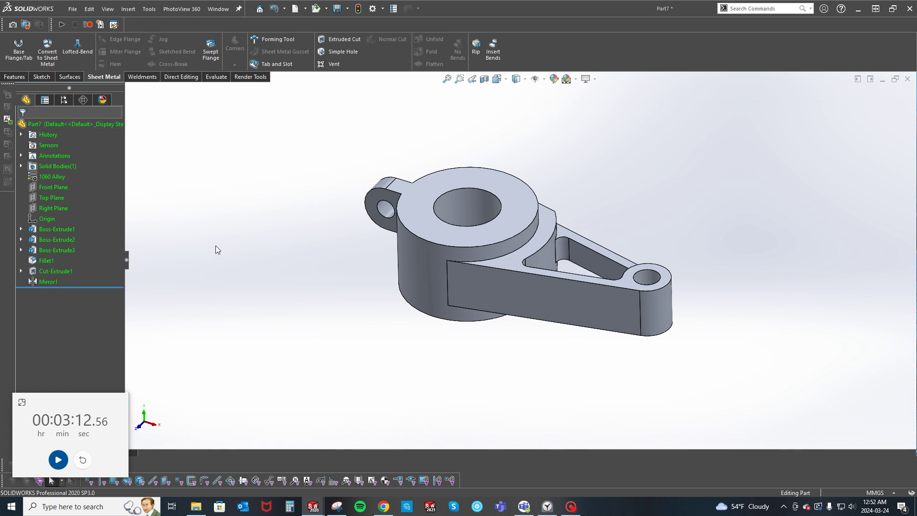
pyautogui.moveTo(256, 256); pyautogui.dragTo(279, 355, button='middle')
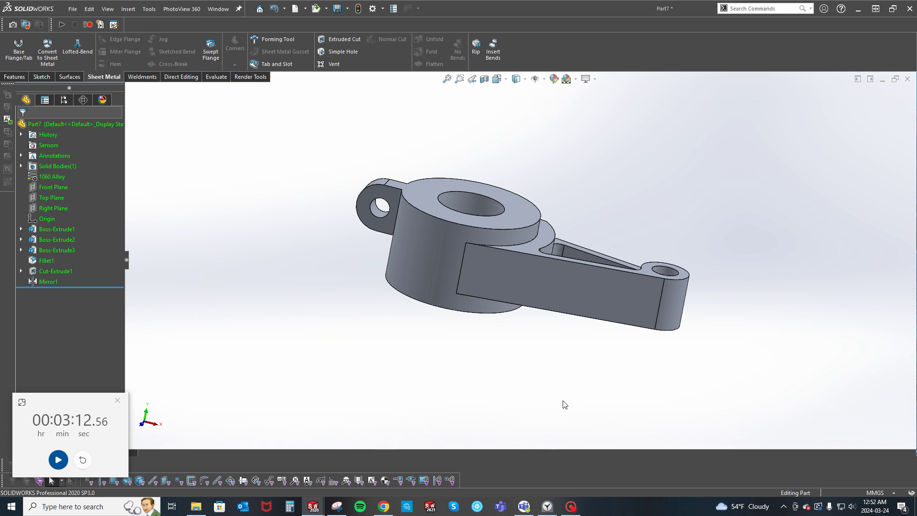
pyautogui.click(571, 507)
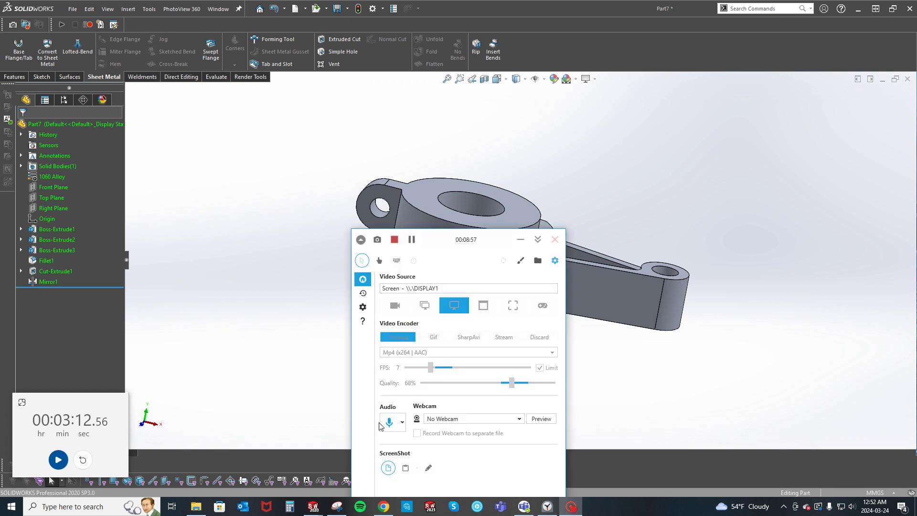